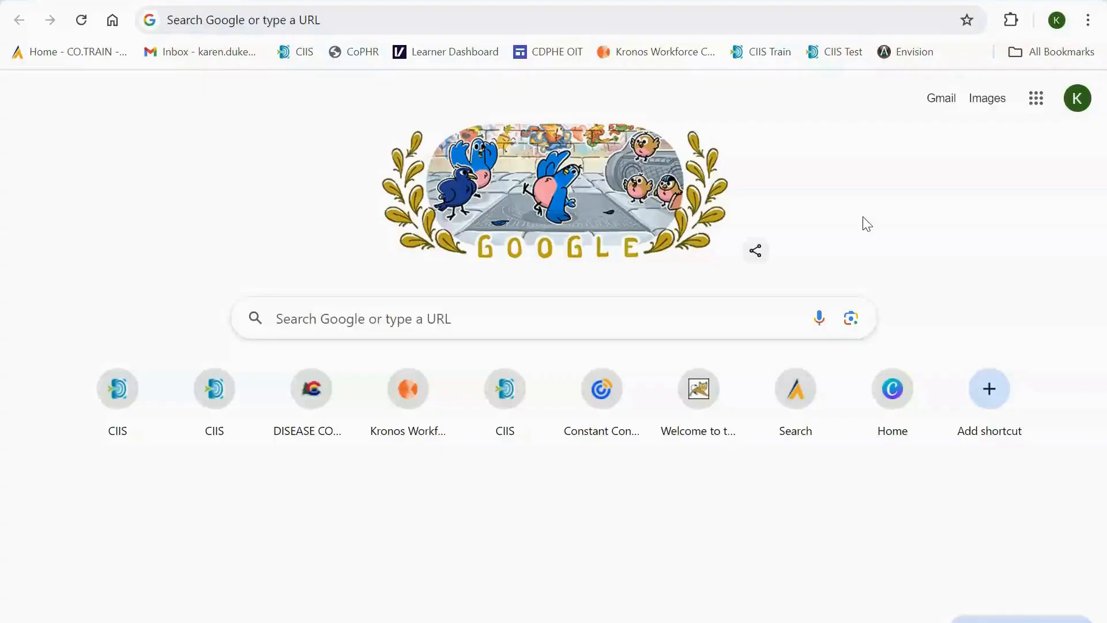
- Sign in to the CIIS Train environment and dismiss the training notice
click(764, 54)
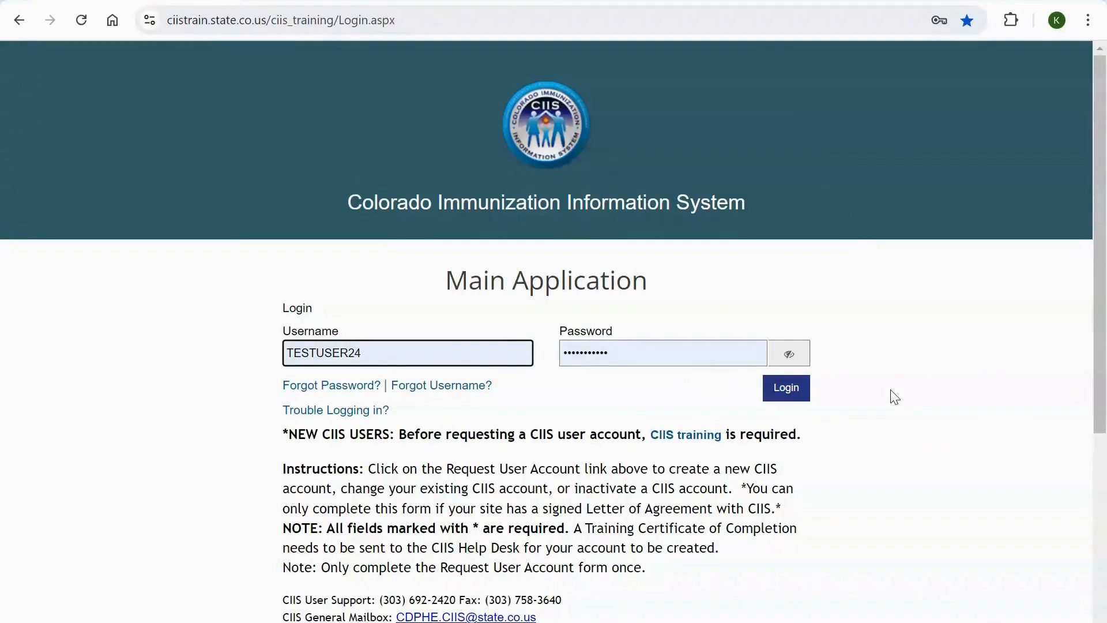
click(872, 371)
click(793, 392)
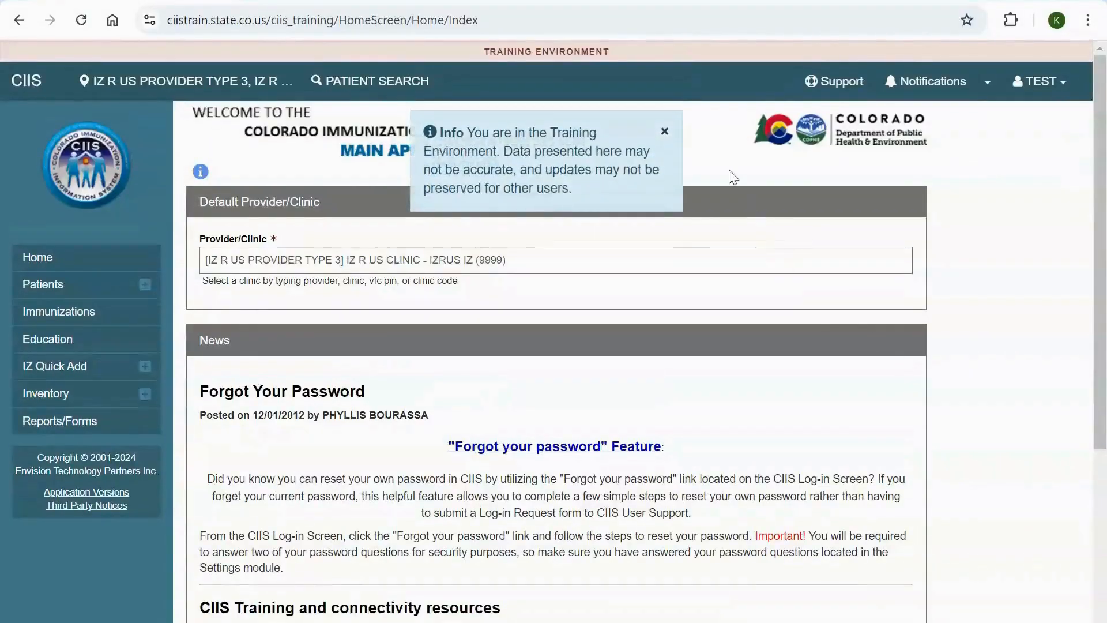
click(663, 123)
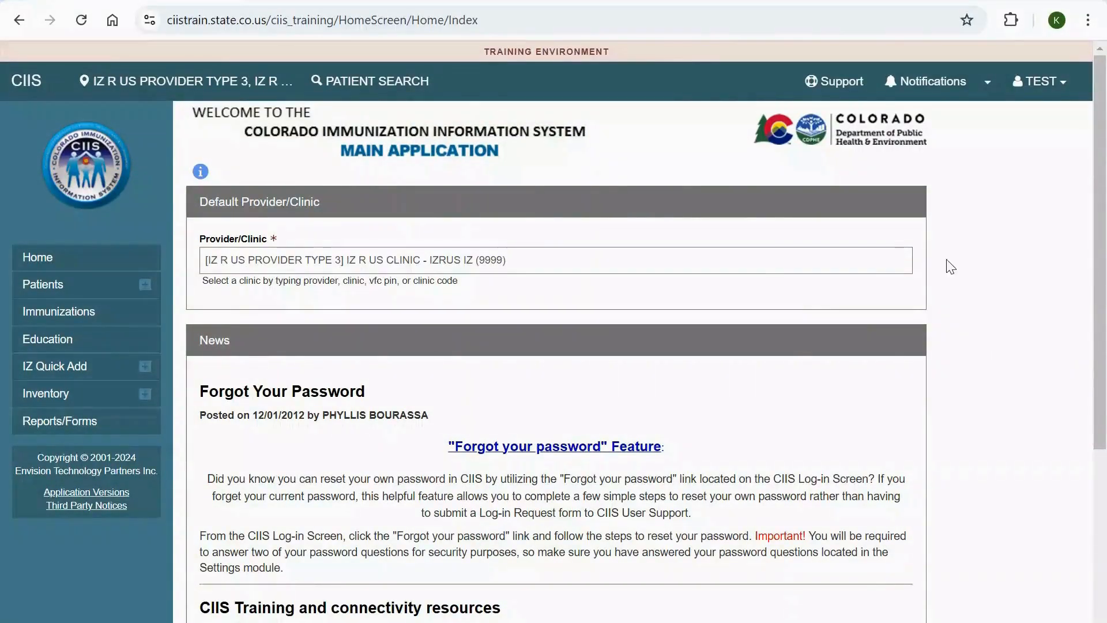
- Set the default provider/clinic to IZ R US CLINIC - IZRUS IZ (9999)
click(799, 264)
key(ctrl+a)
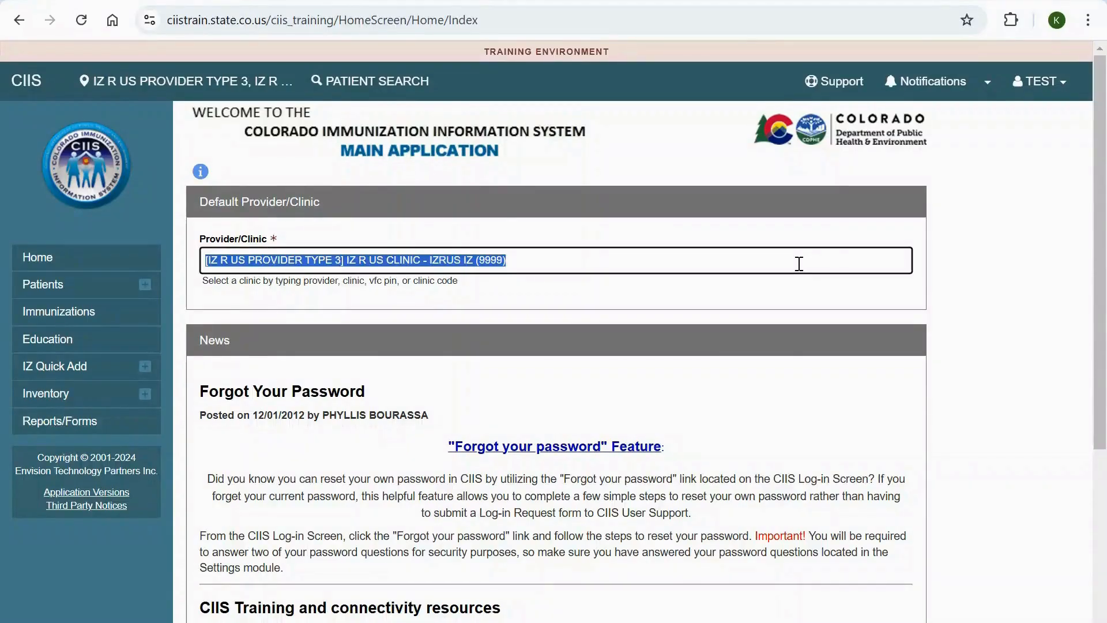
text(IZ)
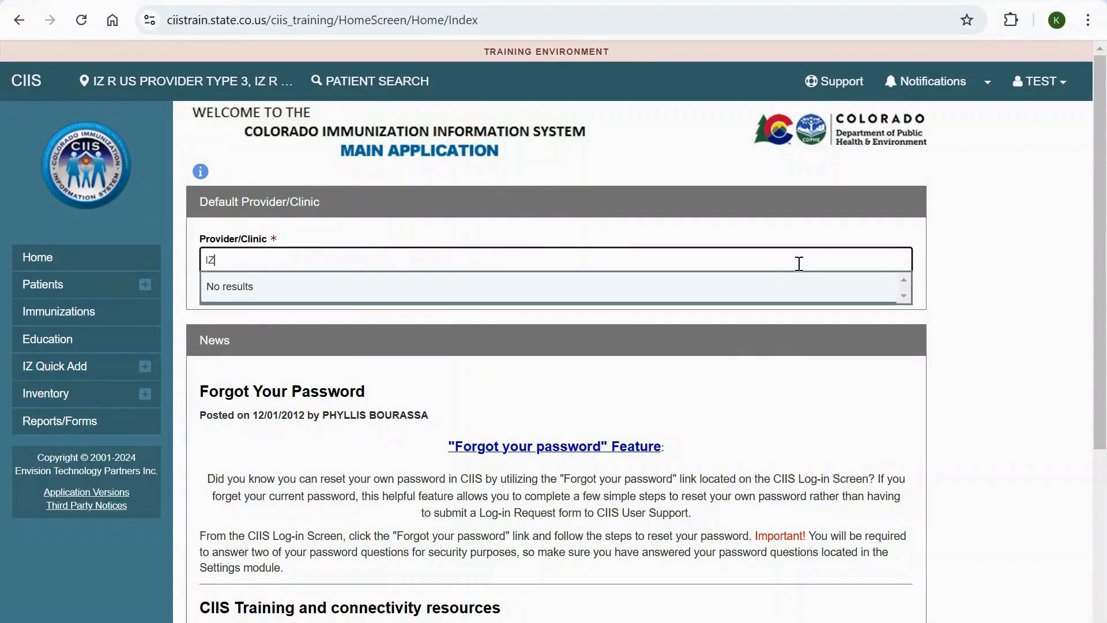
text( R)
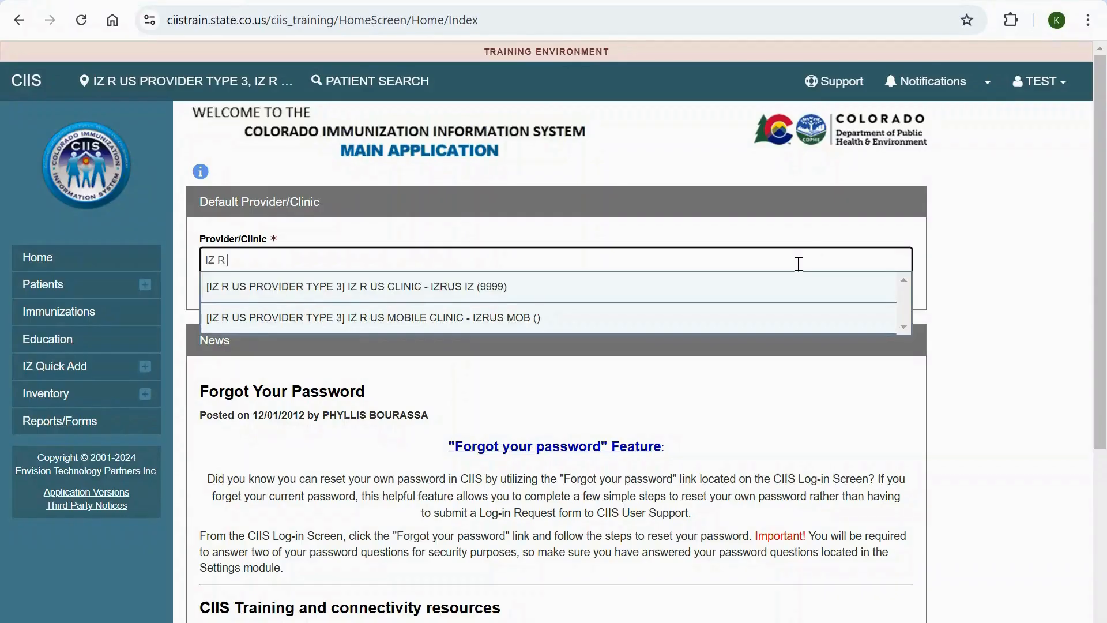
click(702, 291)
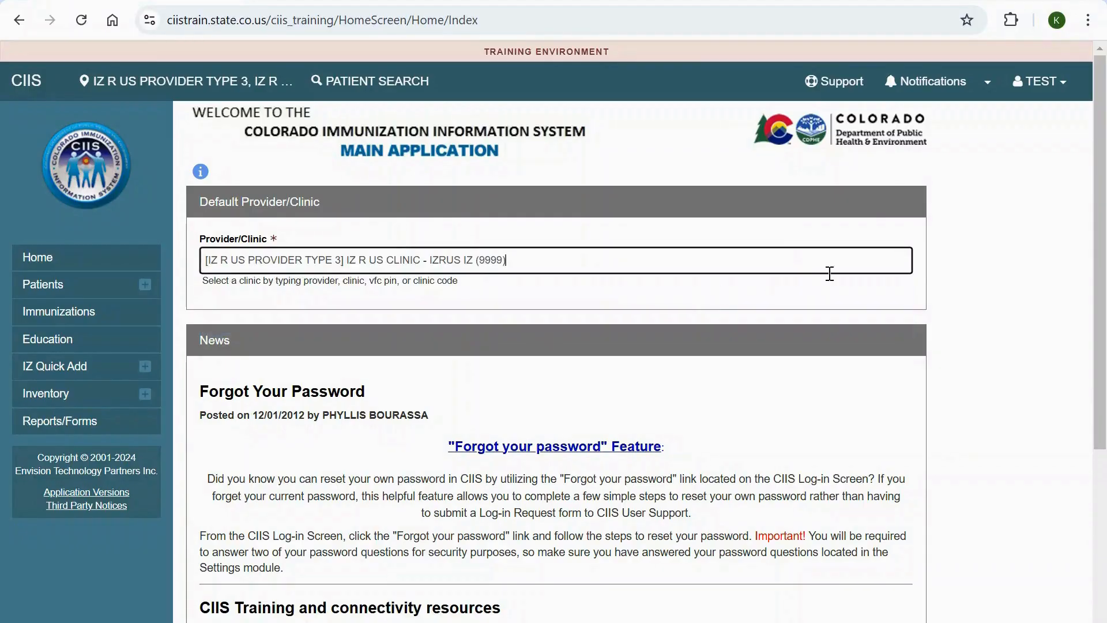
click(962, 281)
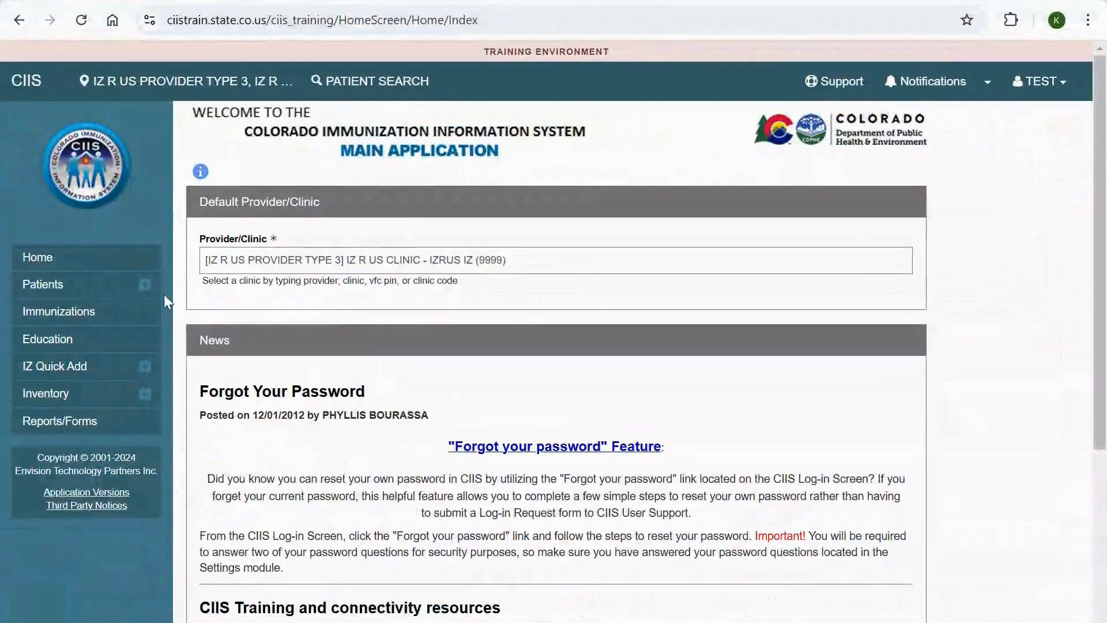
- Search Patients by a partial first name and birth date 01/01/1999
click(145, 287)
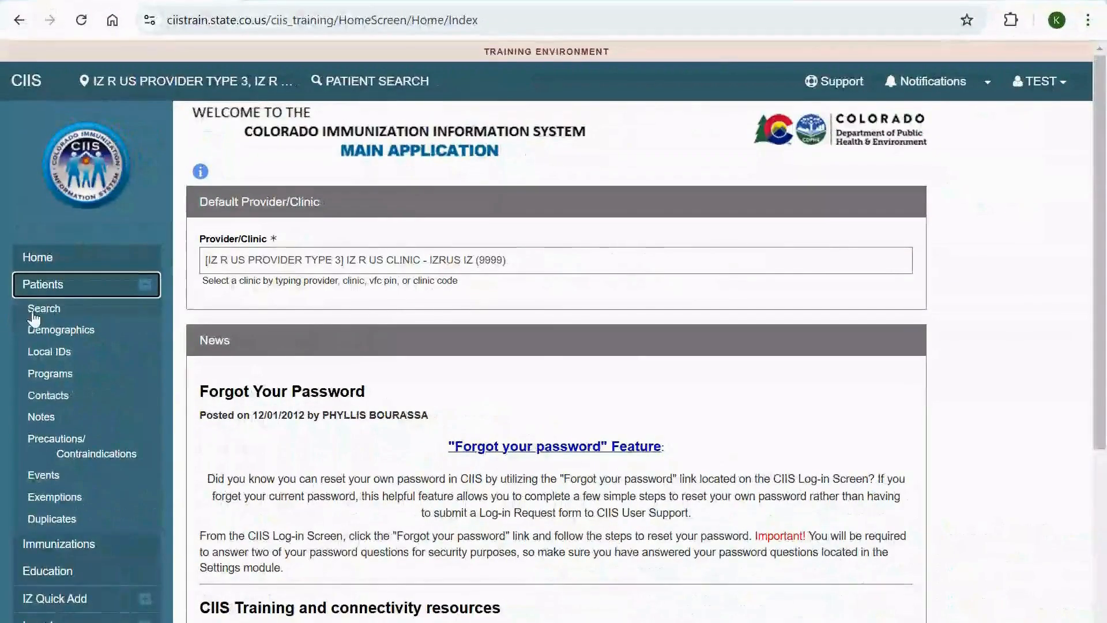
click(56, 312)
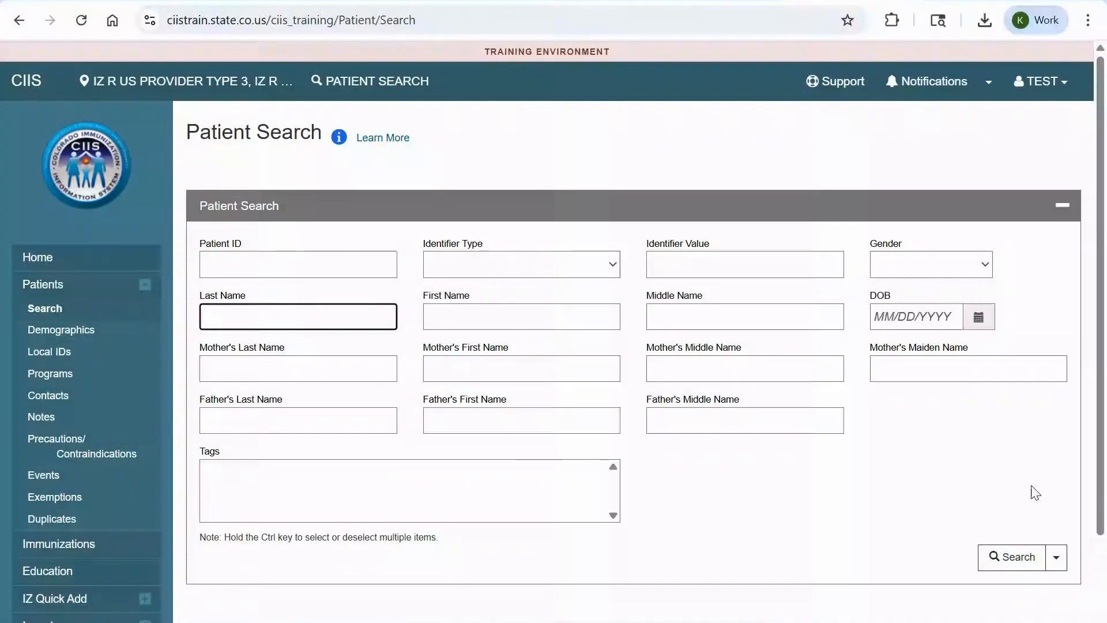
key(Tab)
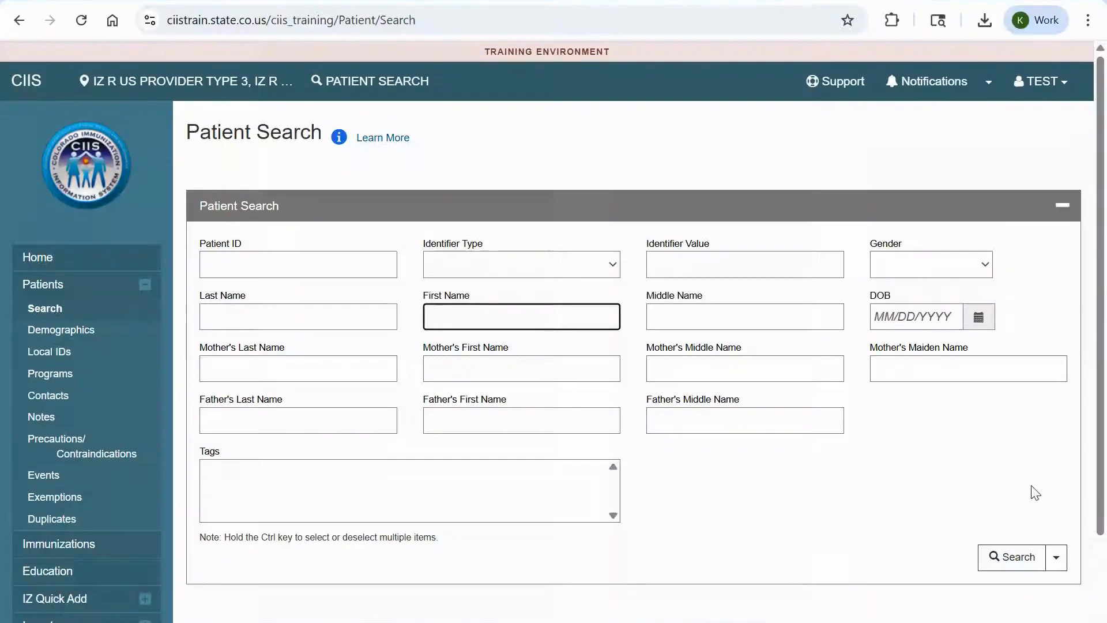
text(ALE)
key(Tab)
key(Tab)
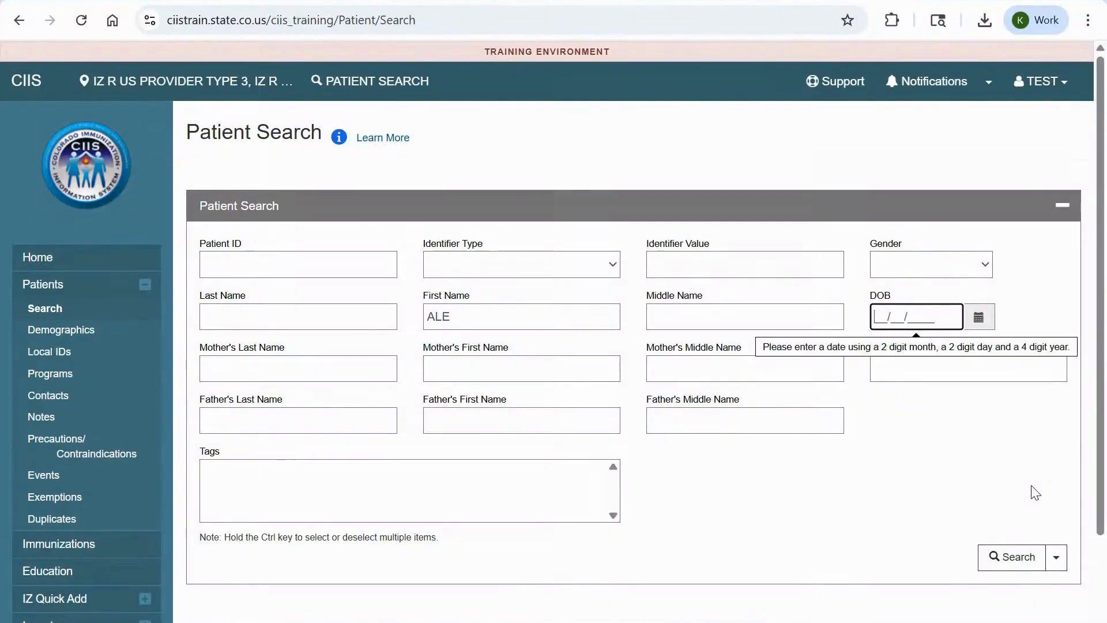
text(01/01/1999)
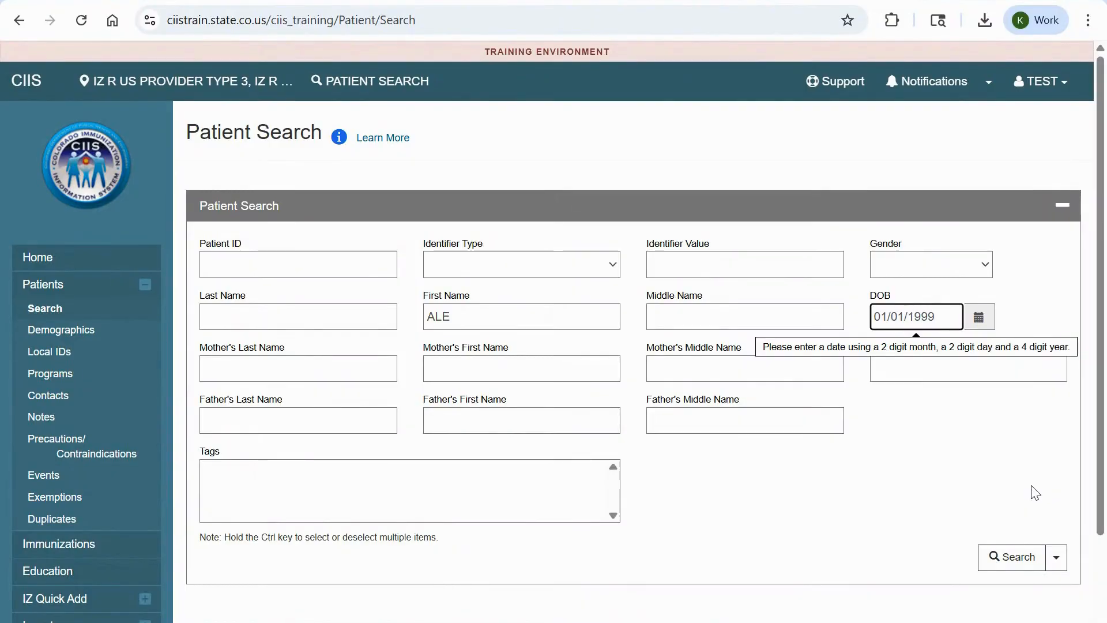
click(1016, 556)
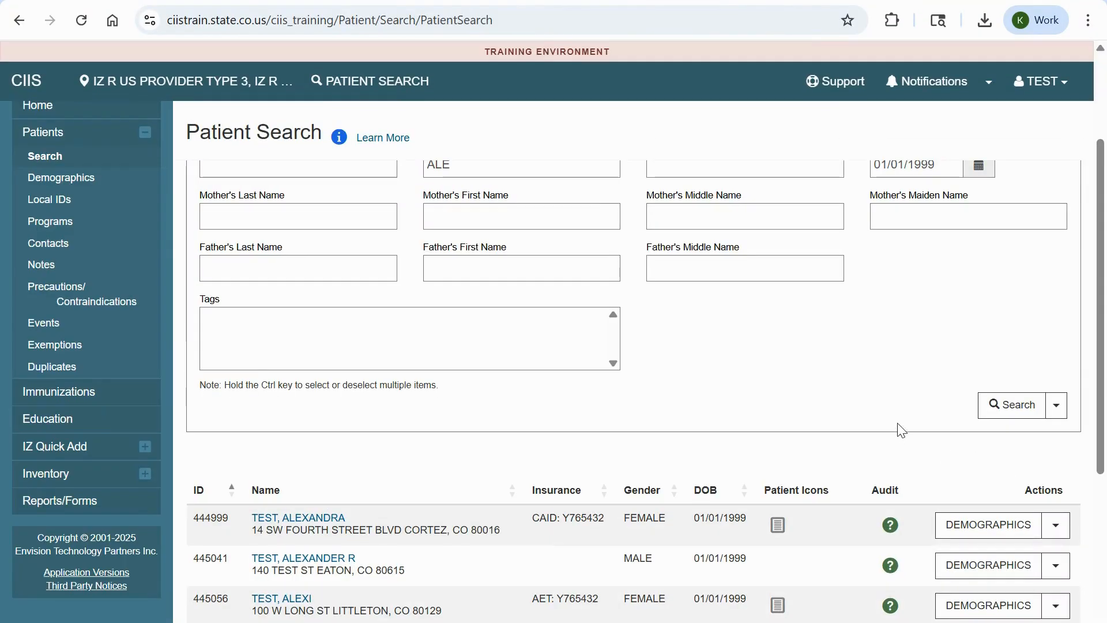
scroll(911, 402, down, 3)
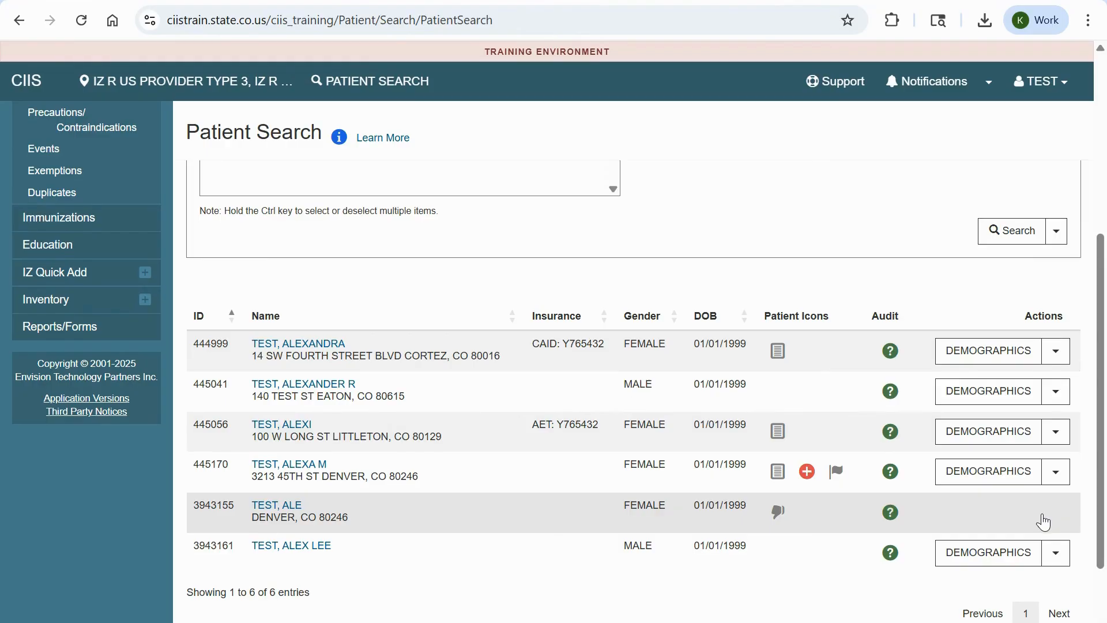
scroll(1045, 520, down, 2)
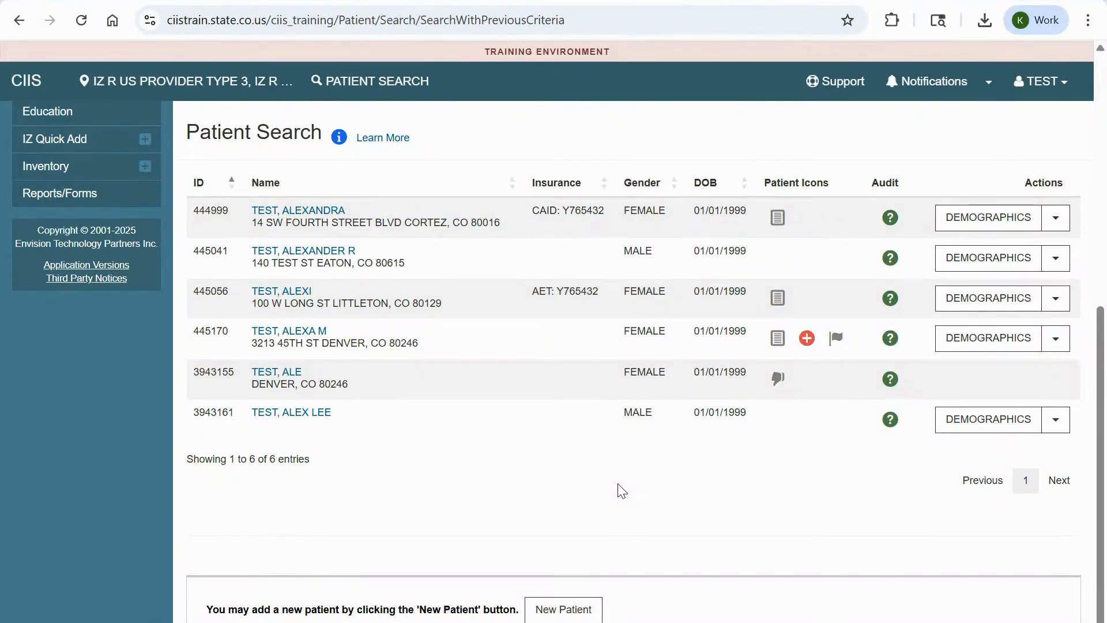
click(570, 613)
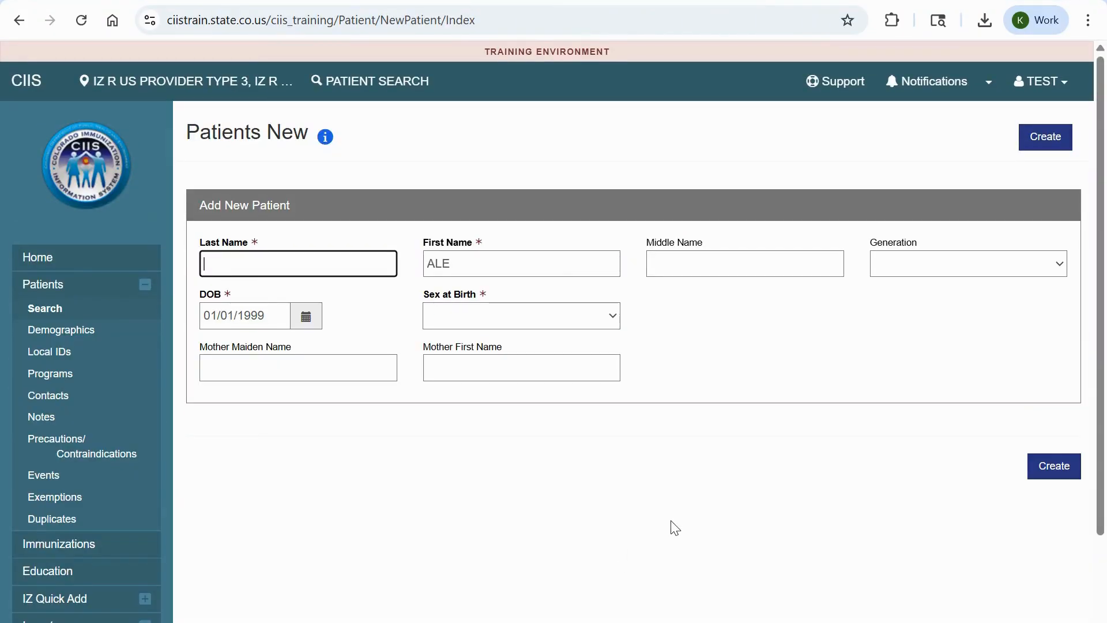
- Enter the new patient's last name, set sex at birth to FEMALE, and submit with Create
text(TEST)
click(608, 319)
click(581, 360)
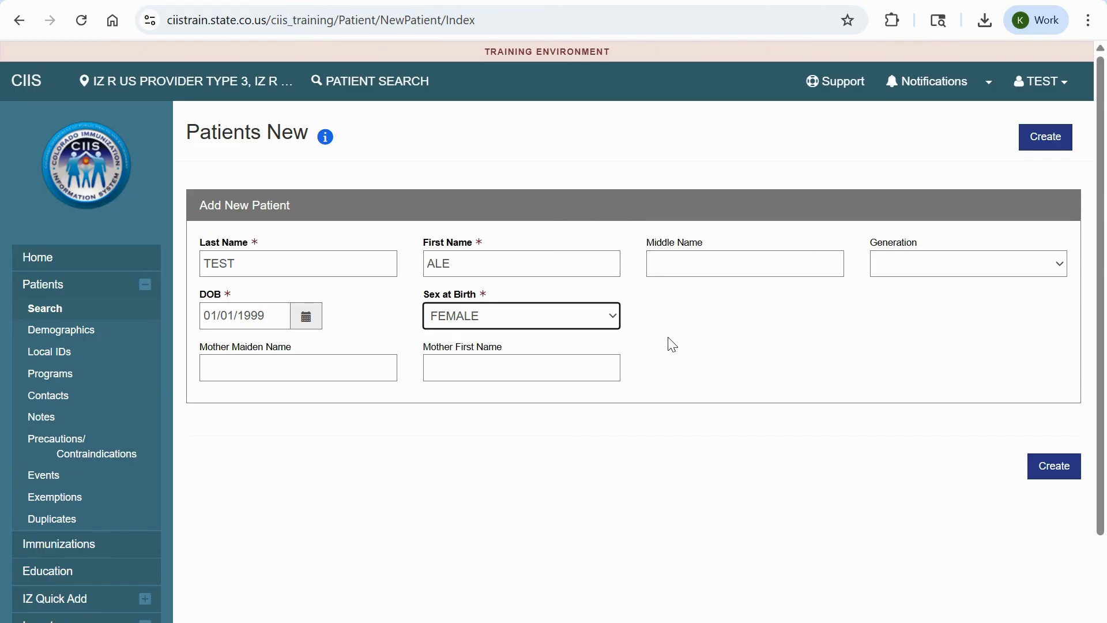
click(673, 344)
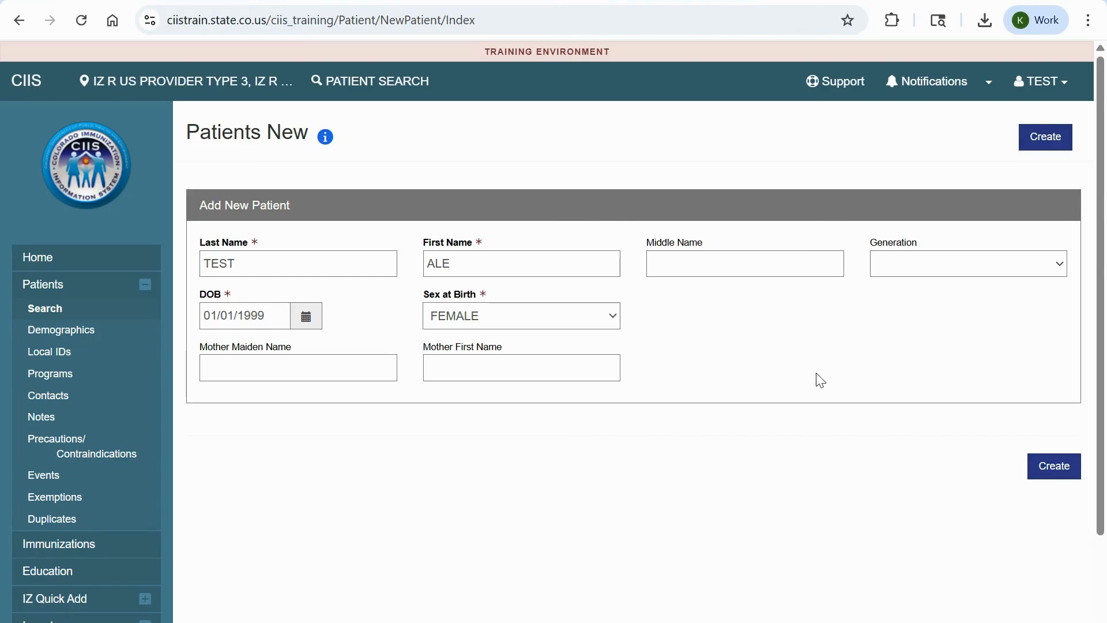
click(1052, 465)
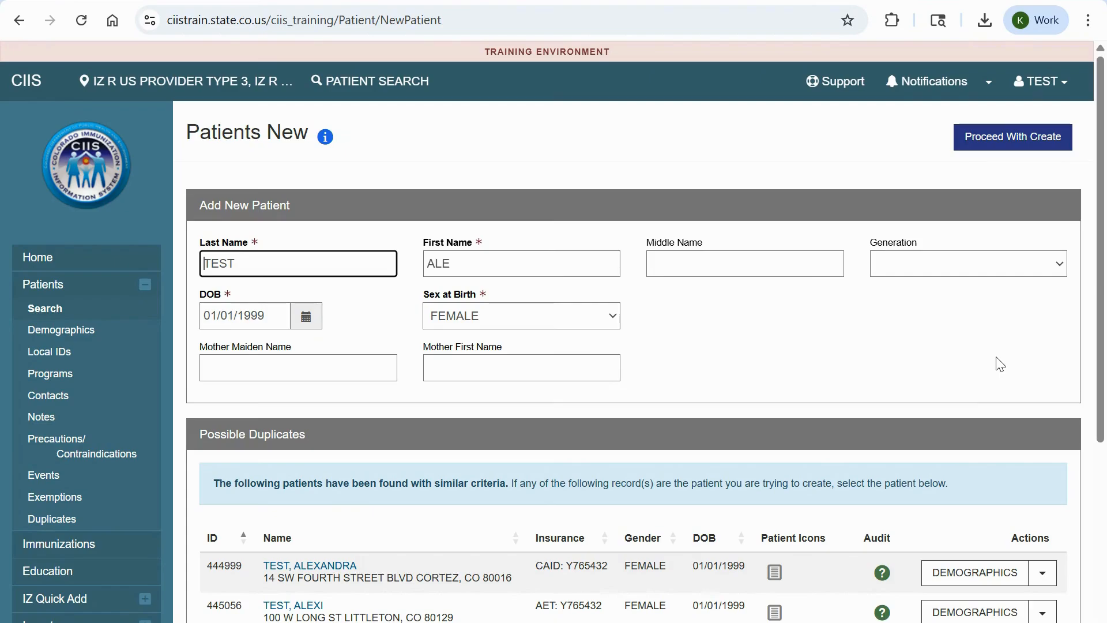
- Review the Possible Duplicates list and the first duplicate's action menu
scroll(929, 363, down, 3)
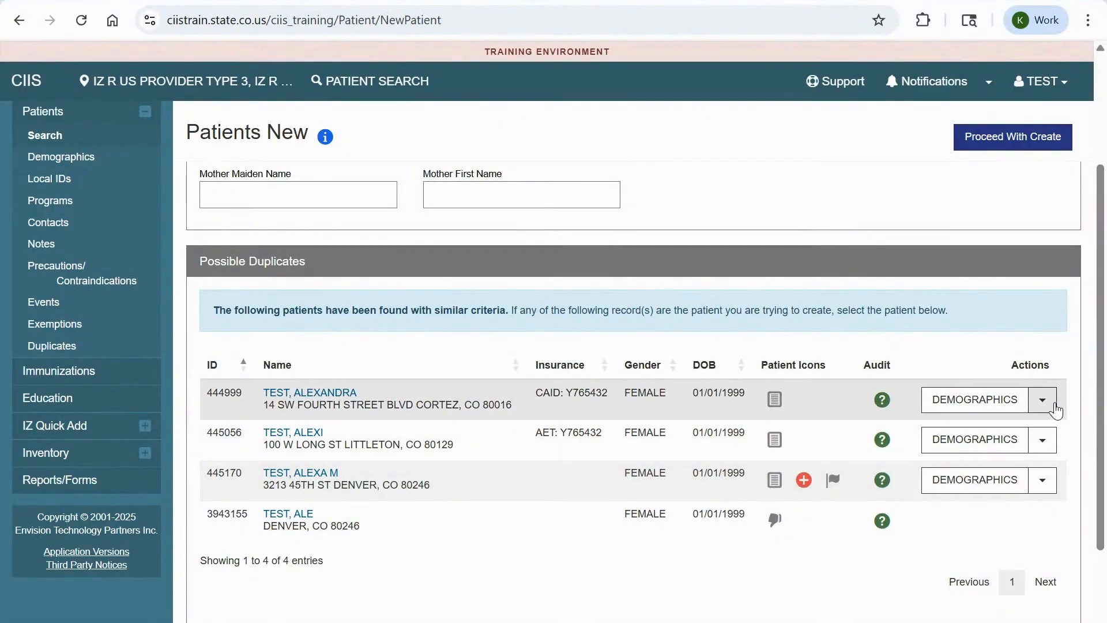
click(1042, 399)
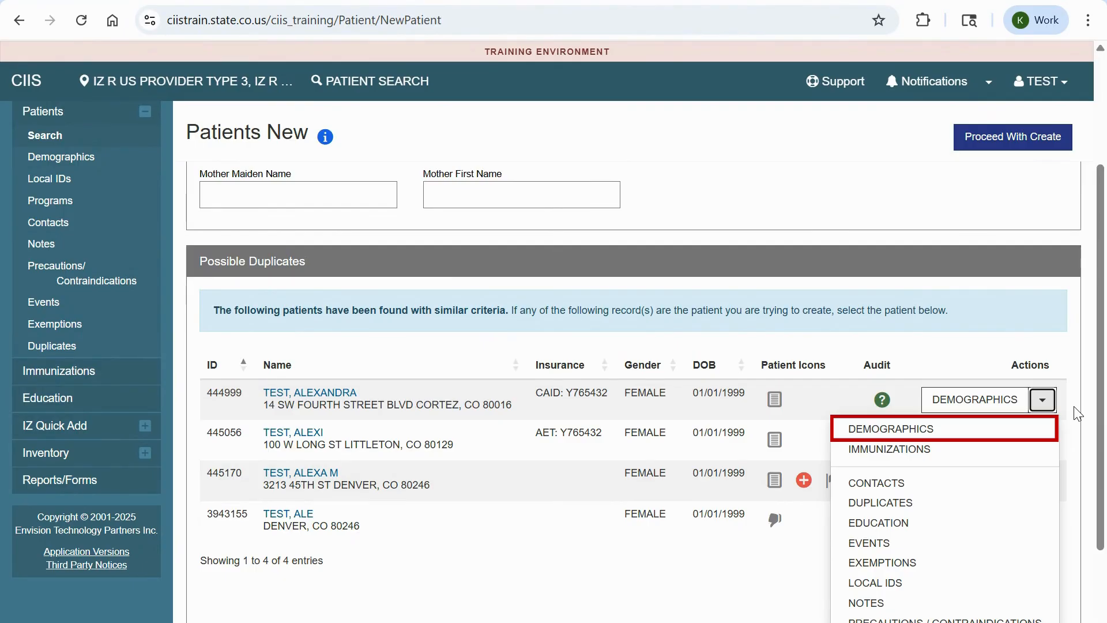
click(1044, 404)
scroll(1077, 454, up, 3)
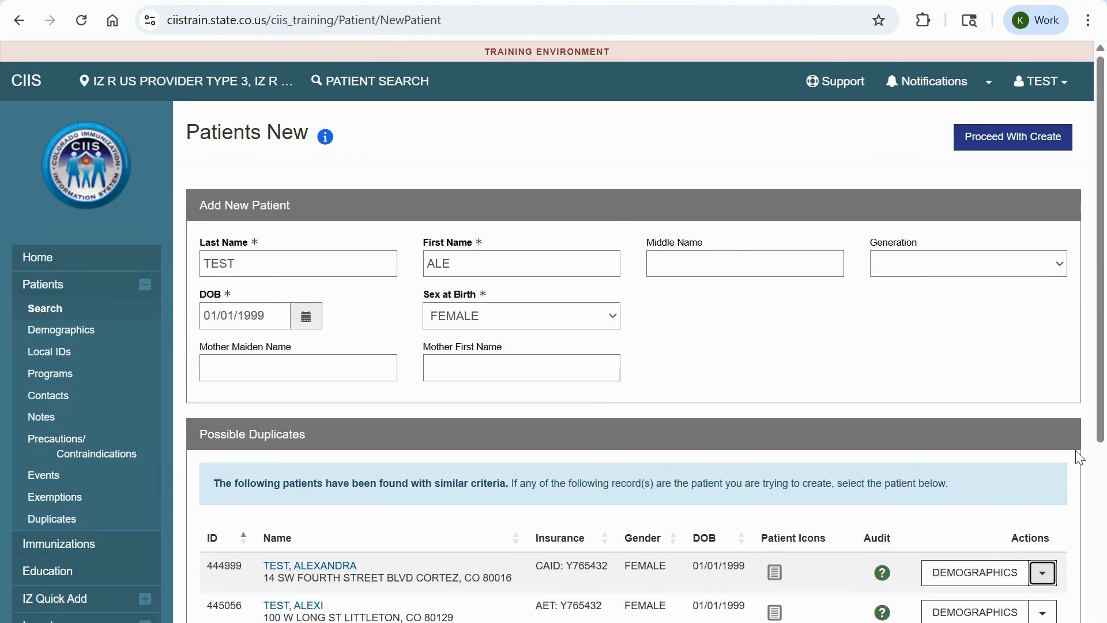
- Finish the first name, add the middle name, and Proceed With Create
click(614, 261)
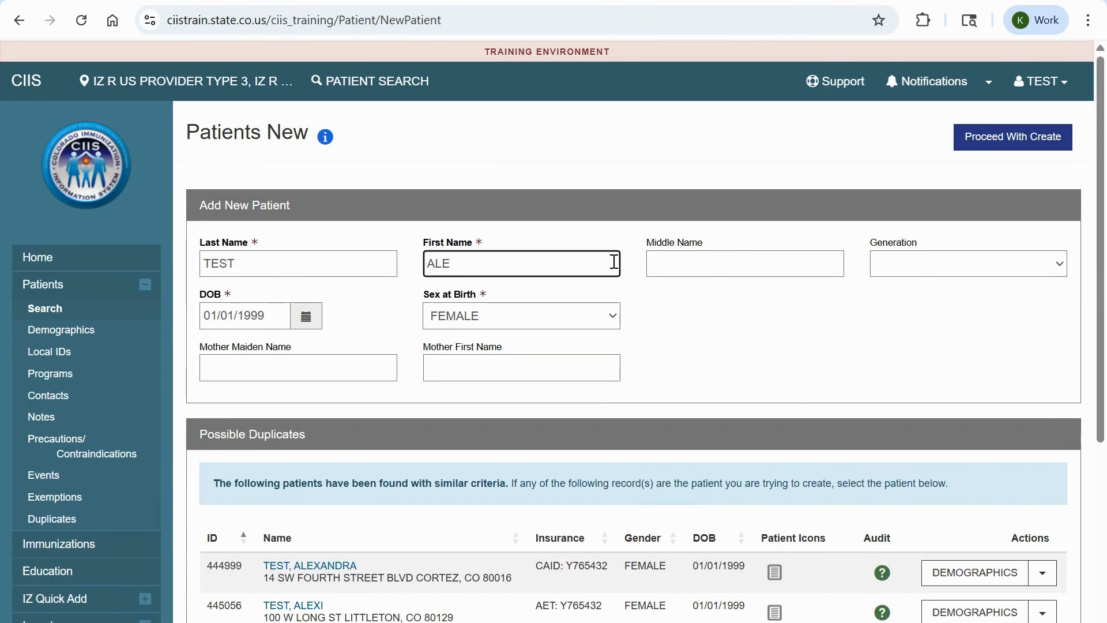
text(NA)
key(Tab)
text(LEE)
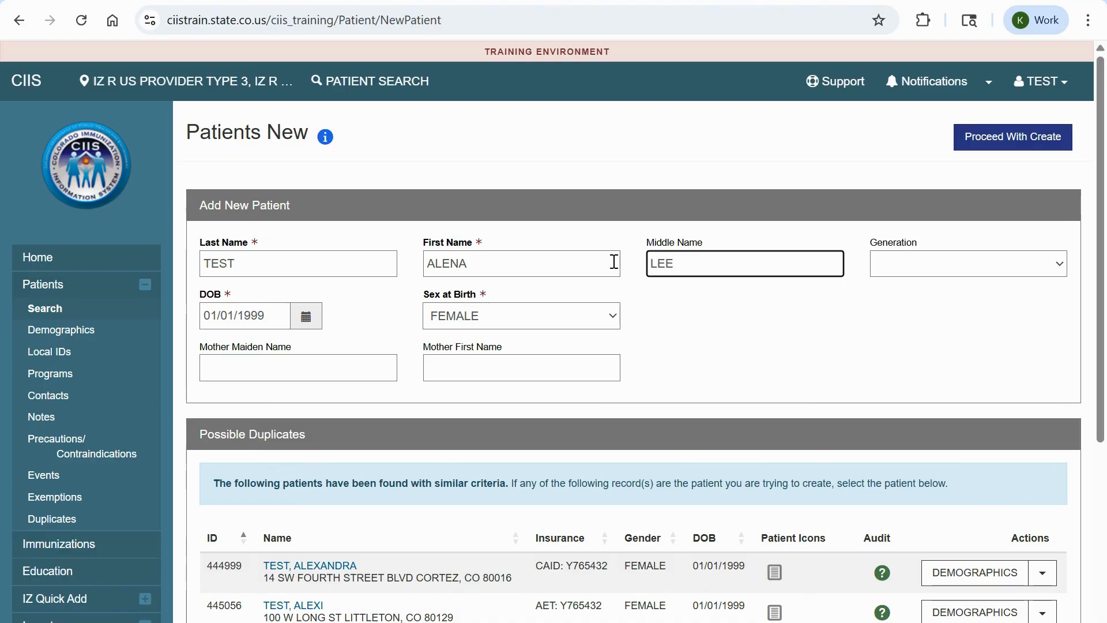
click(1032, 339)
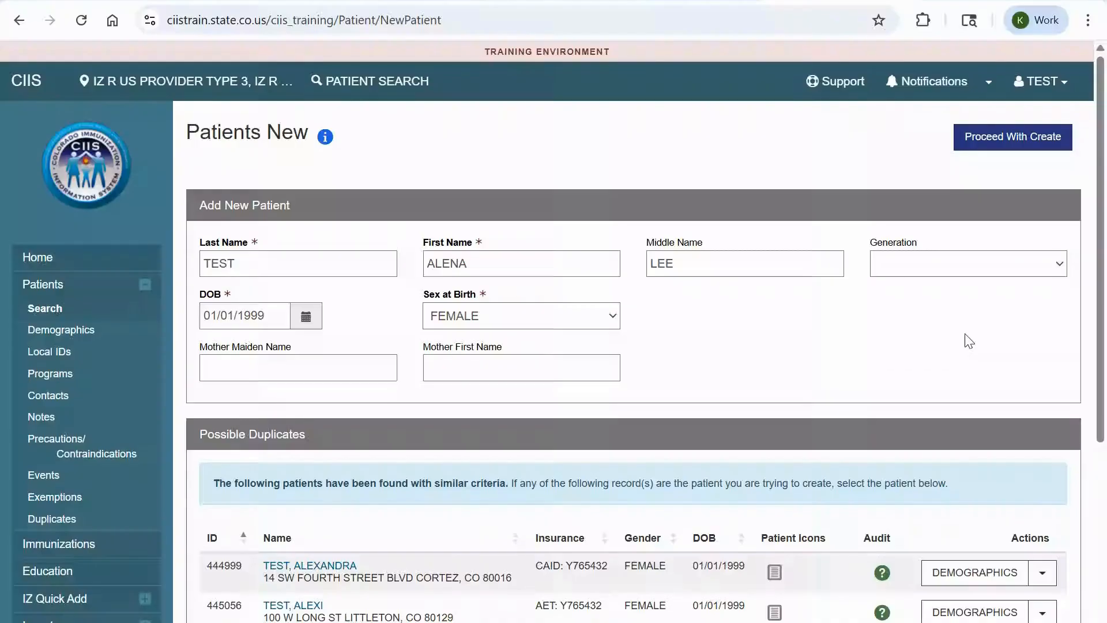
click(1004, 136)
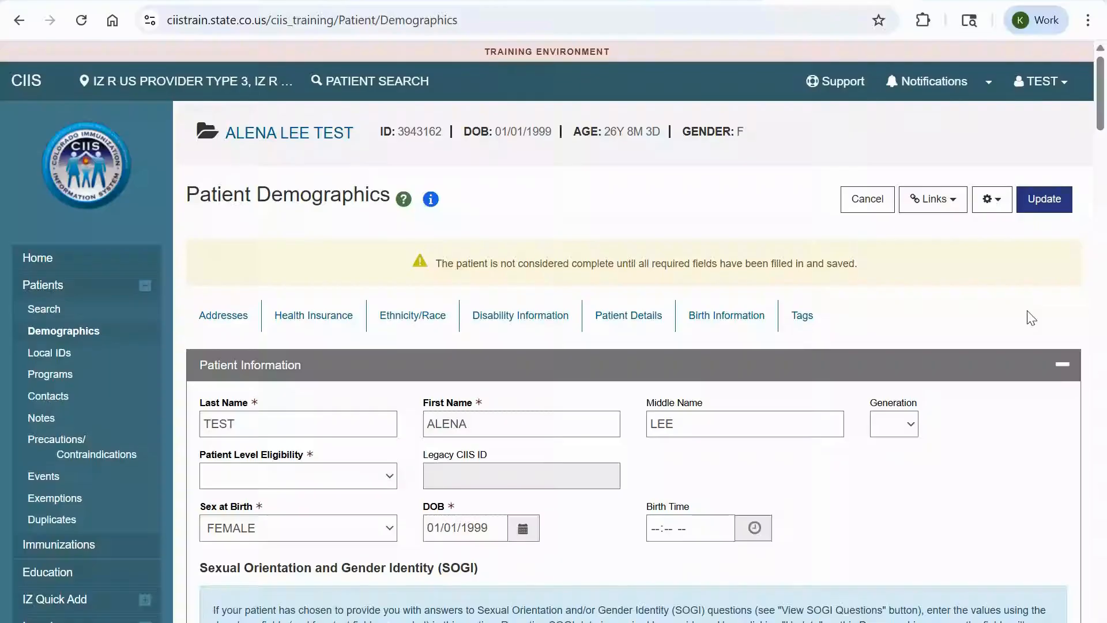
- Set eligibility to (10) 317--ADULT UN-/UNDERINSURED and collapse Patient Information
scroll(1101, 134, down, 1)
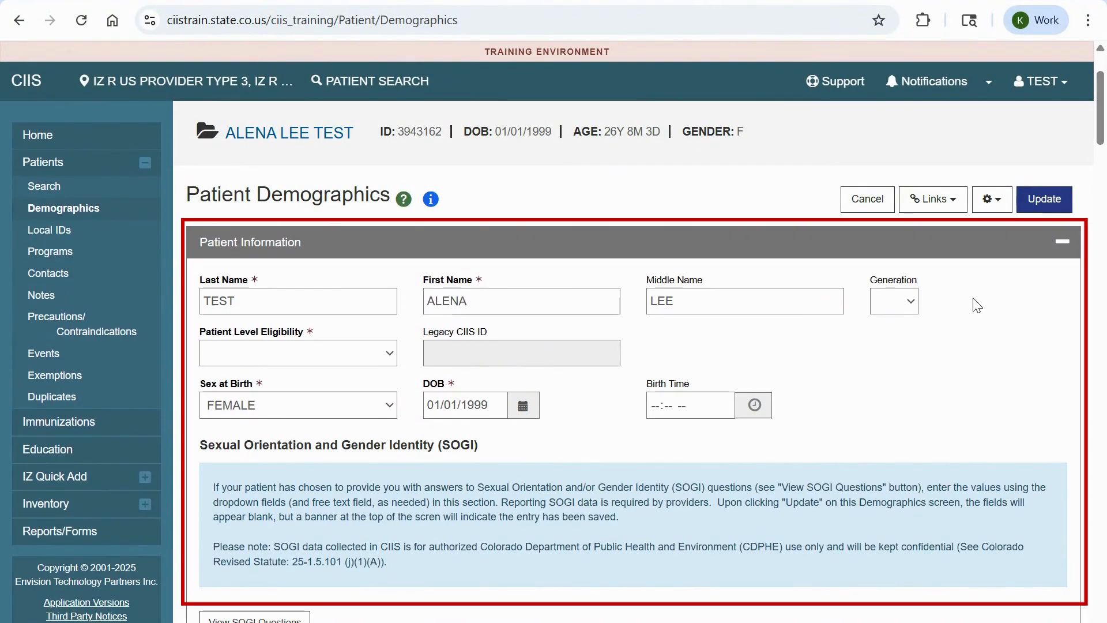
click(323, 352)
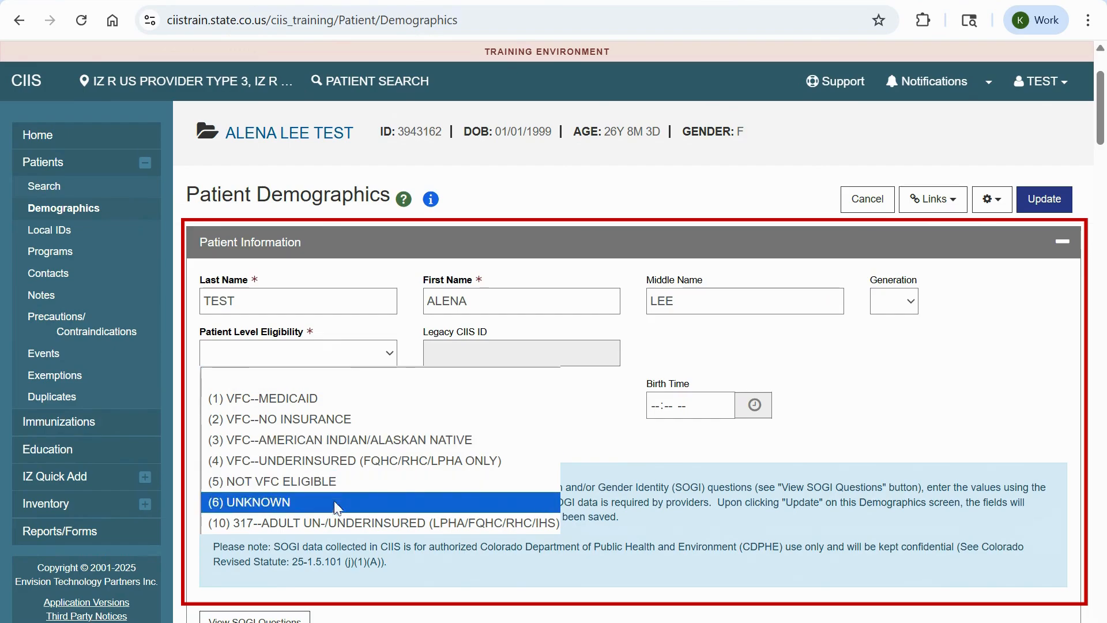
click(325, 522)
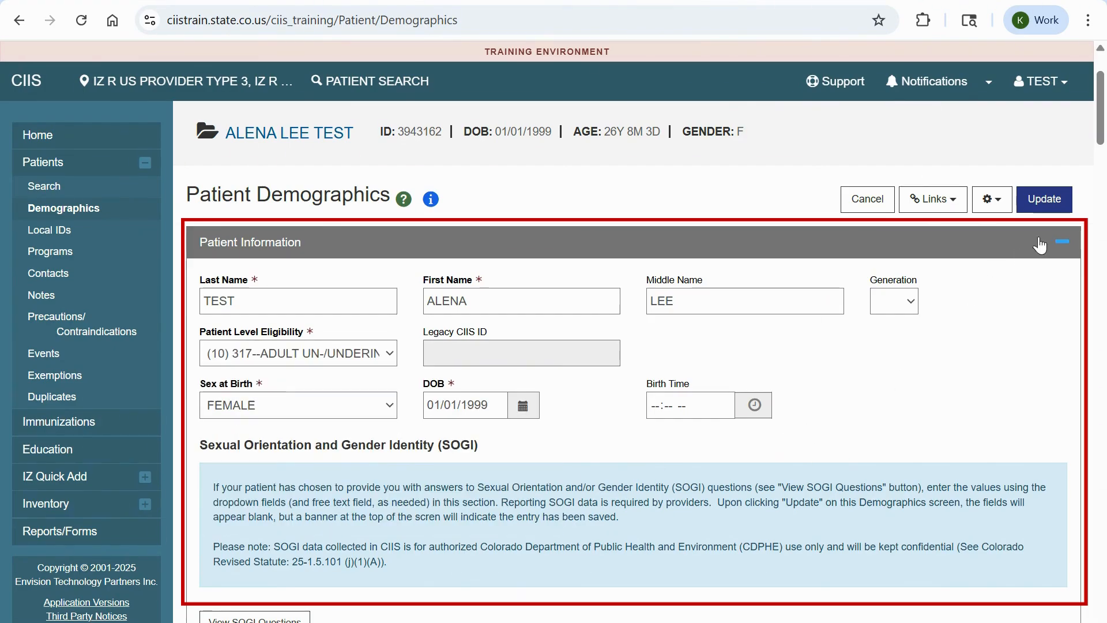
click(1063, 242)
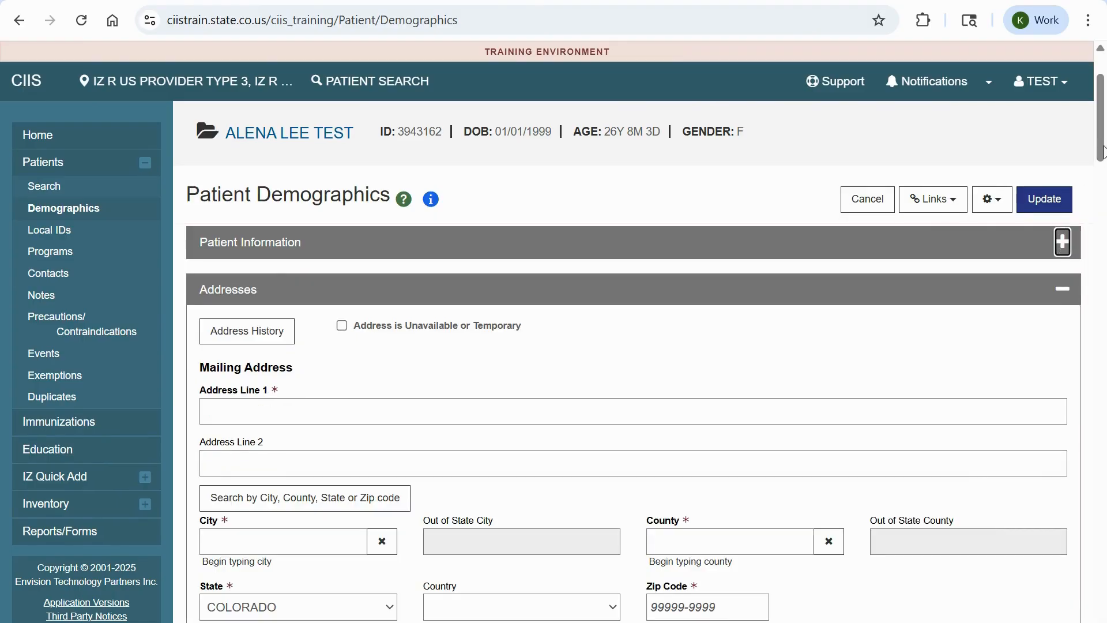
- Fill the mailing address from the saved autofill entry with DENVER county
scroll(1101, 159, down, 2)
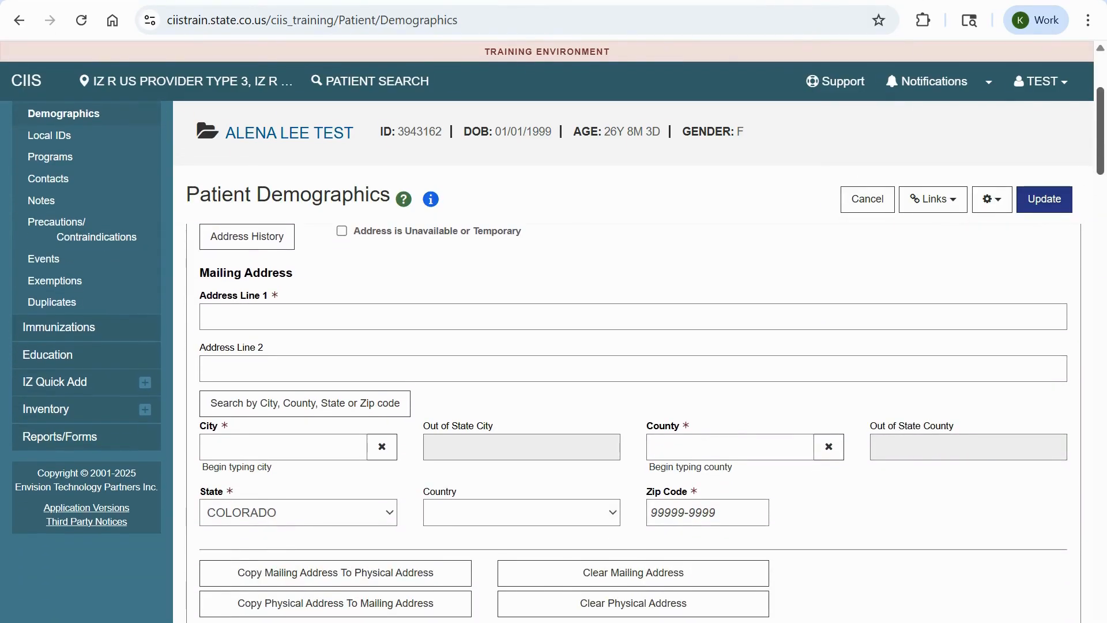
click(339, 315)
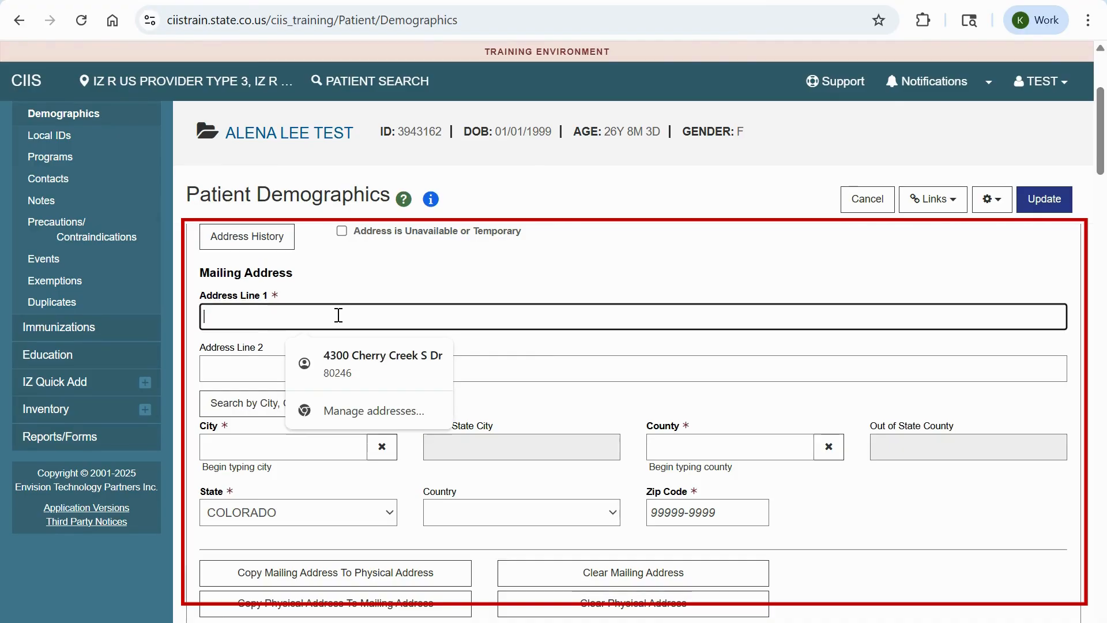
click(362, 354)
click(728, 445)
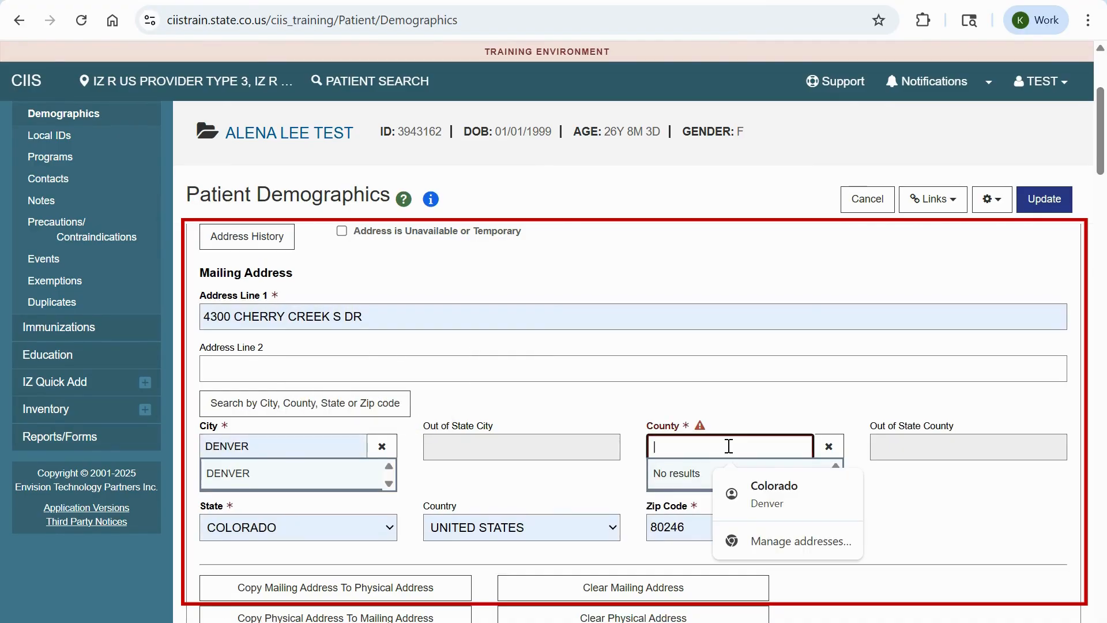
text(DENVER)
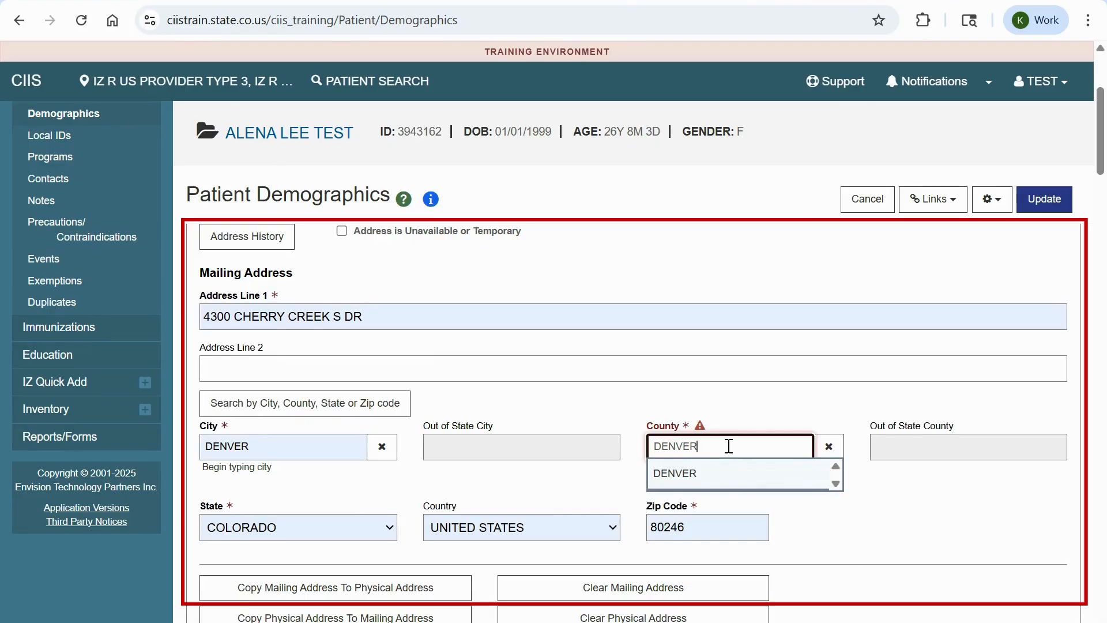
click(729, 470)
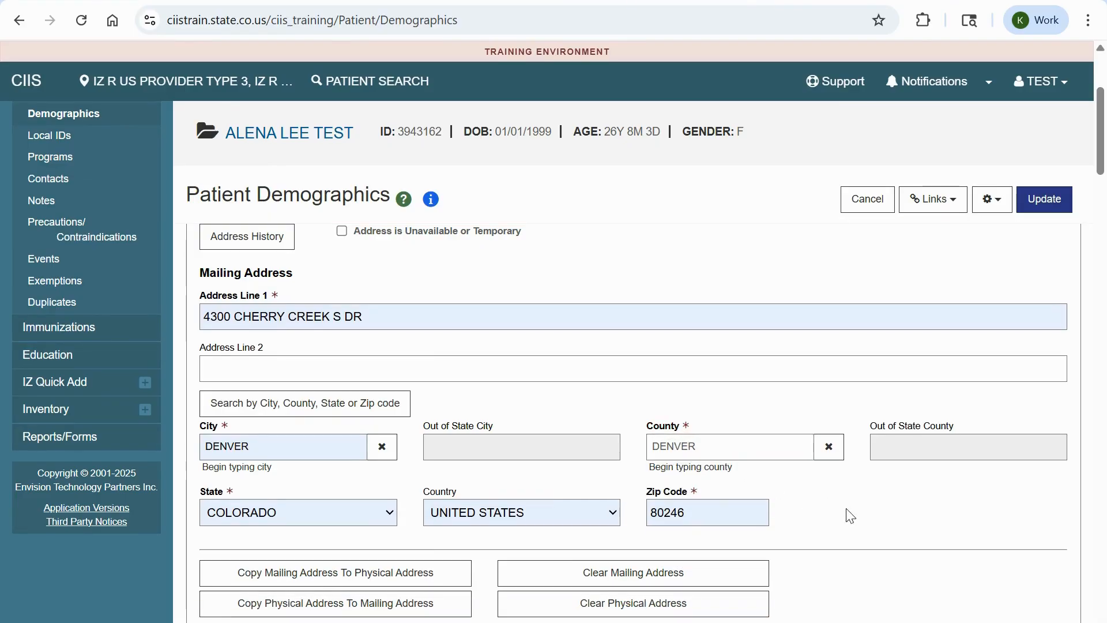
- Copy the mailing address into the physical address fields
scroll(850, 515, down, 3)
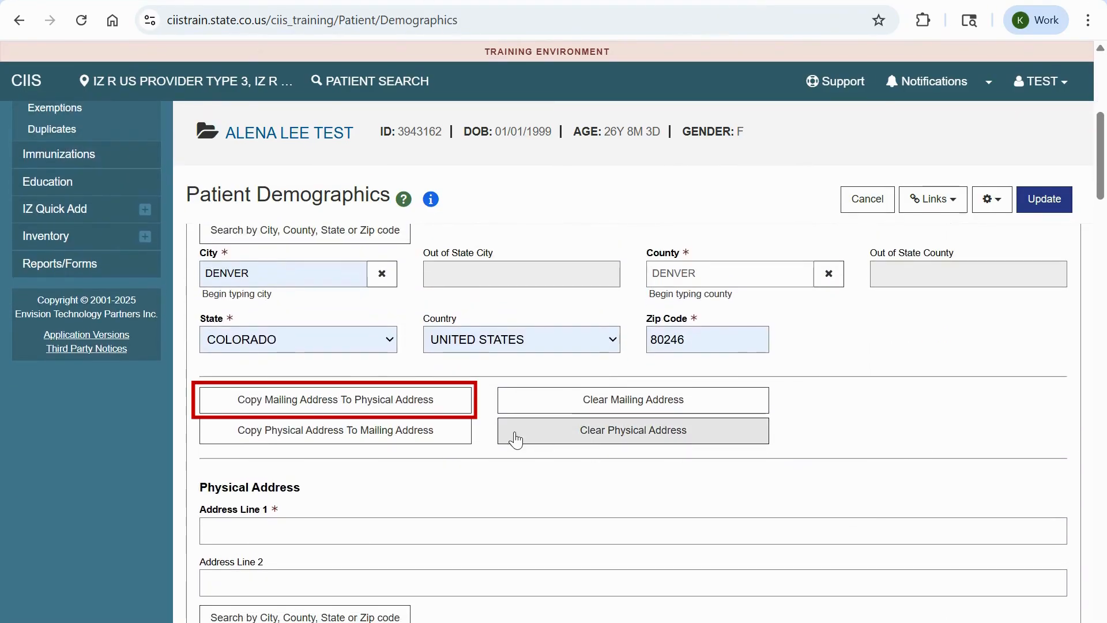
click(410, 405)
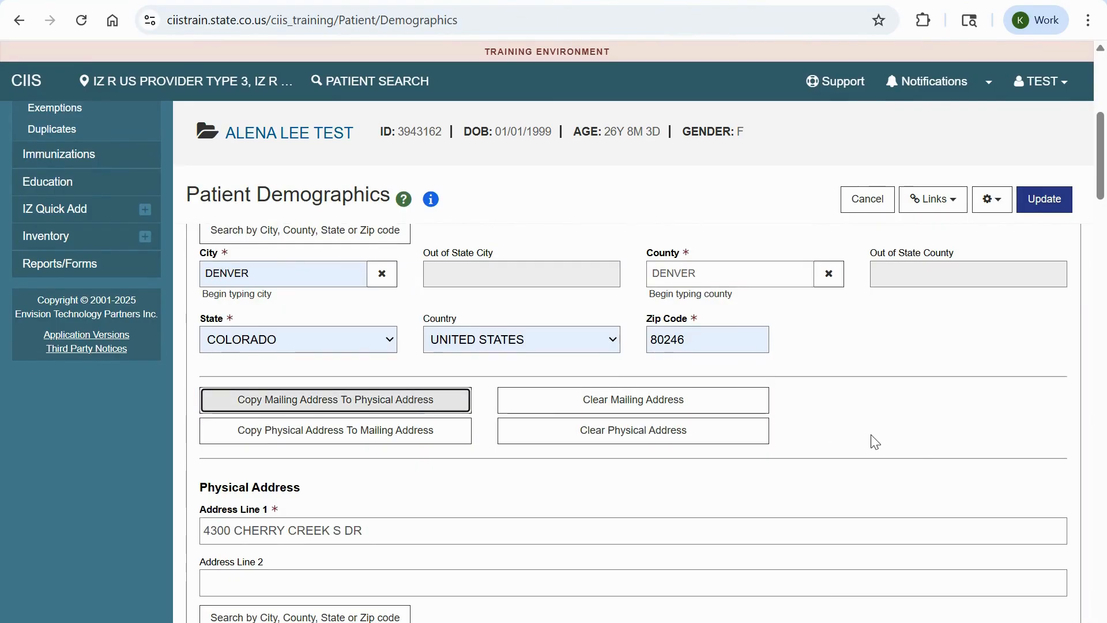
scroll(873, 442, down, 1)
scroll(915, 411, down, 2)
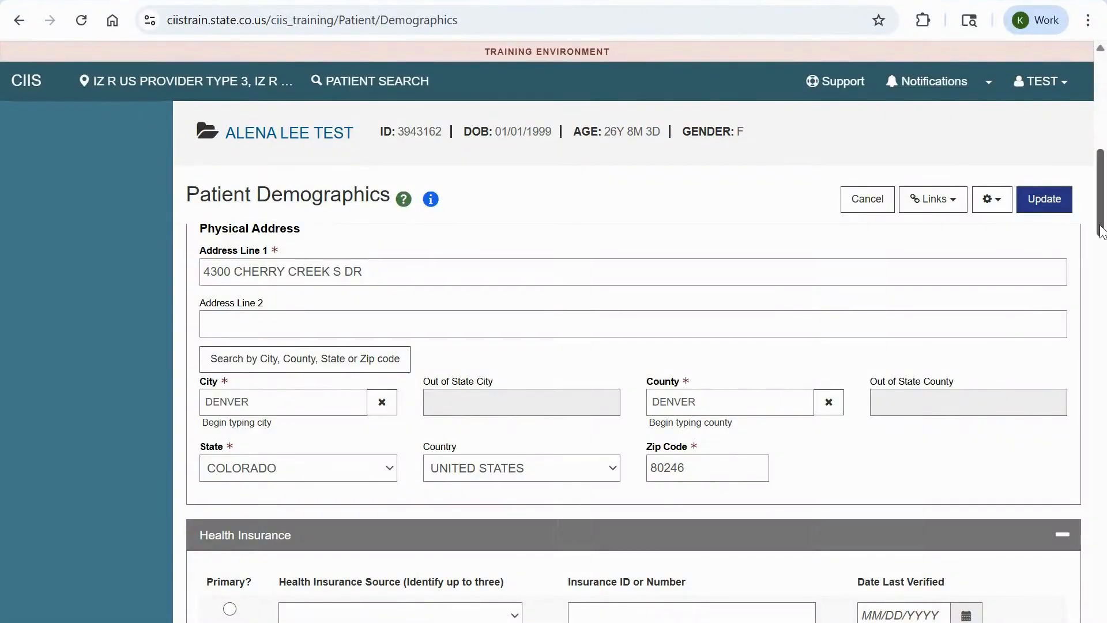
drag(1100, 230, 1104, 161)
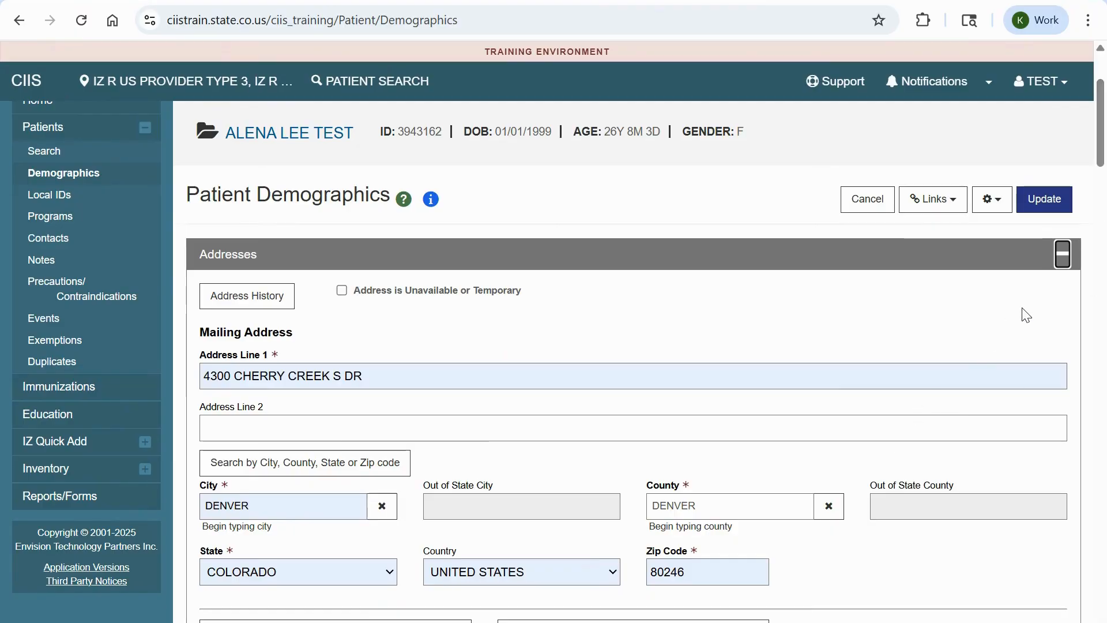
- Check Asian with Filipino, and Ethiopian under Black or African American, in Ethnicity/Race
click(1062, 255)
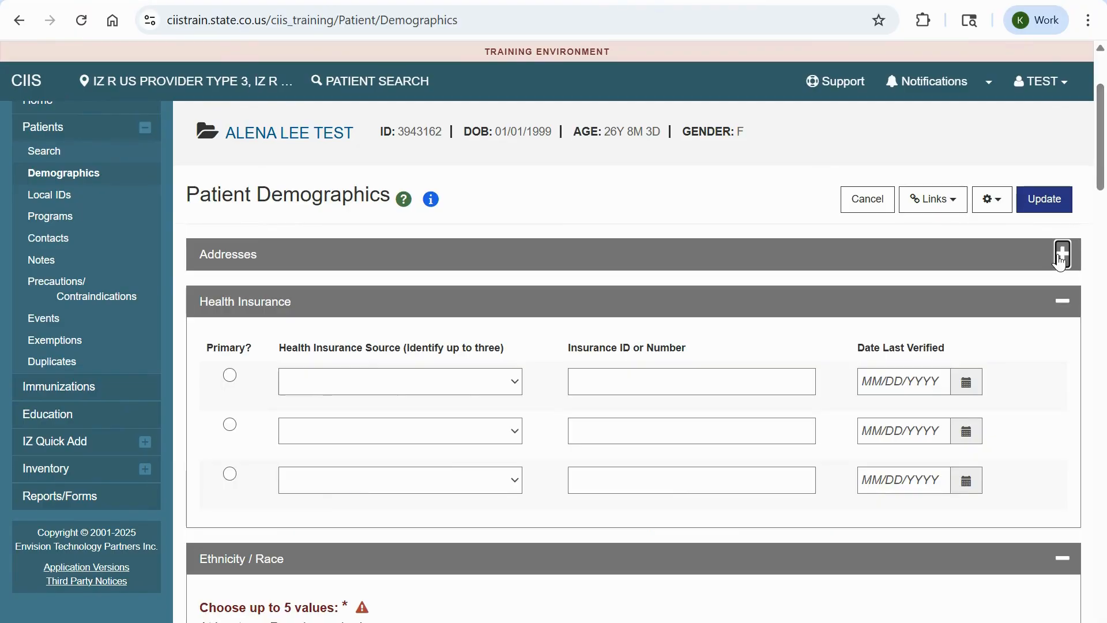
scroll(1102, 211, down, 3)
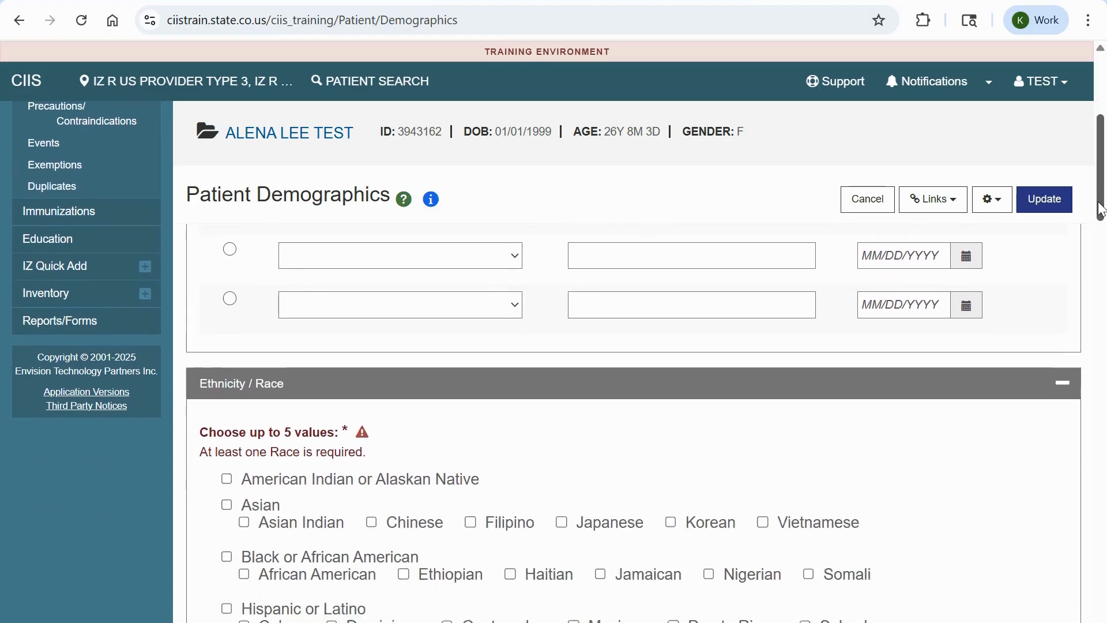
drag(1102, 210, 1102, 233)
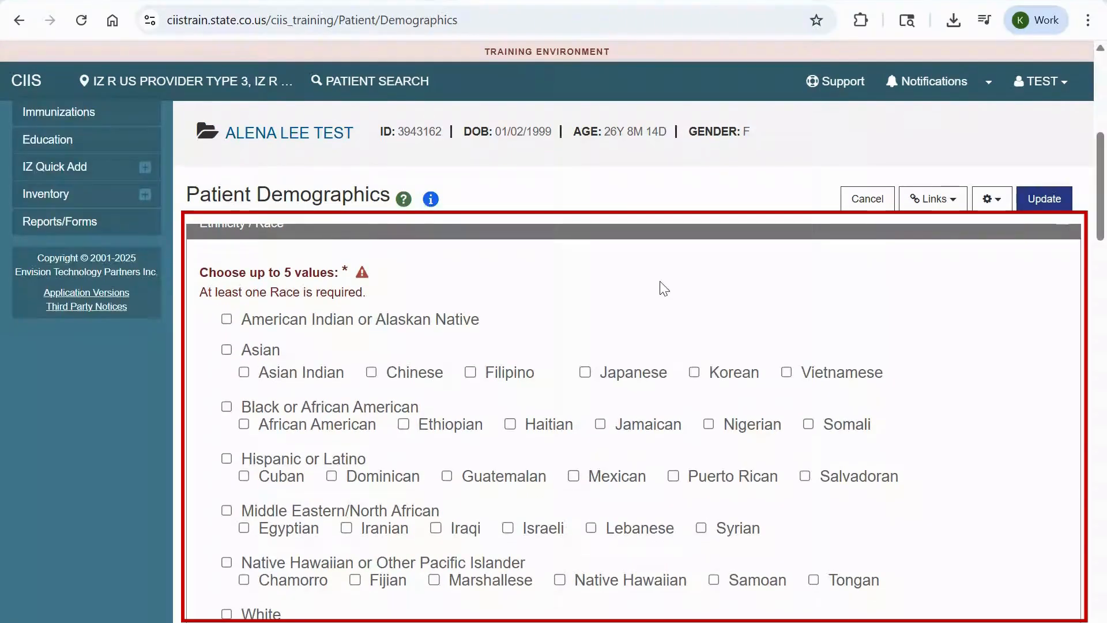
click(228, 350)
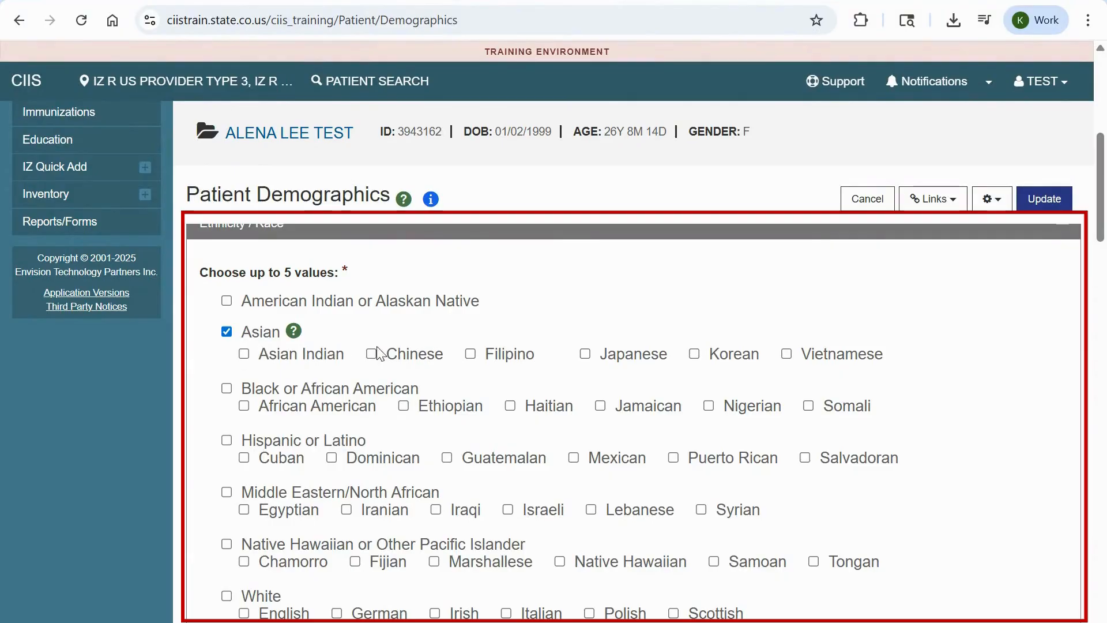
click(487, 361)
click(403, 405)
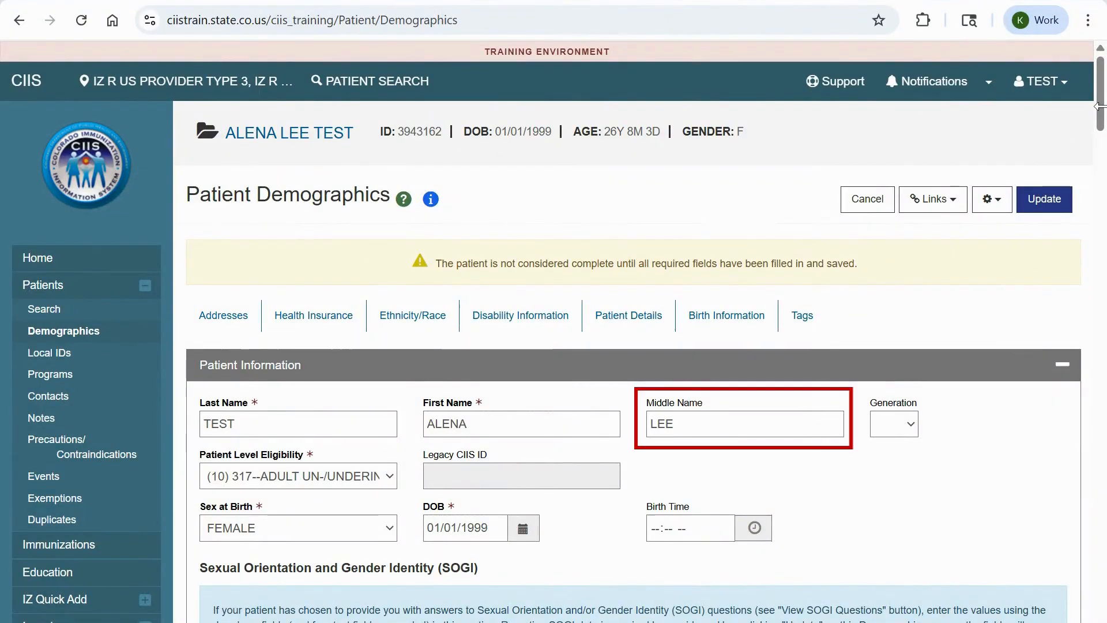
- Enter the patient's cell phone number and e-mail address under Patient Contact Information
drag(1101, 112, 1101, 179)
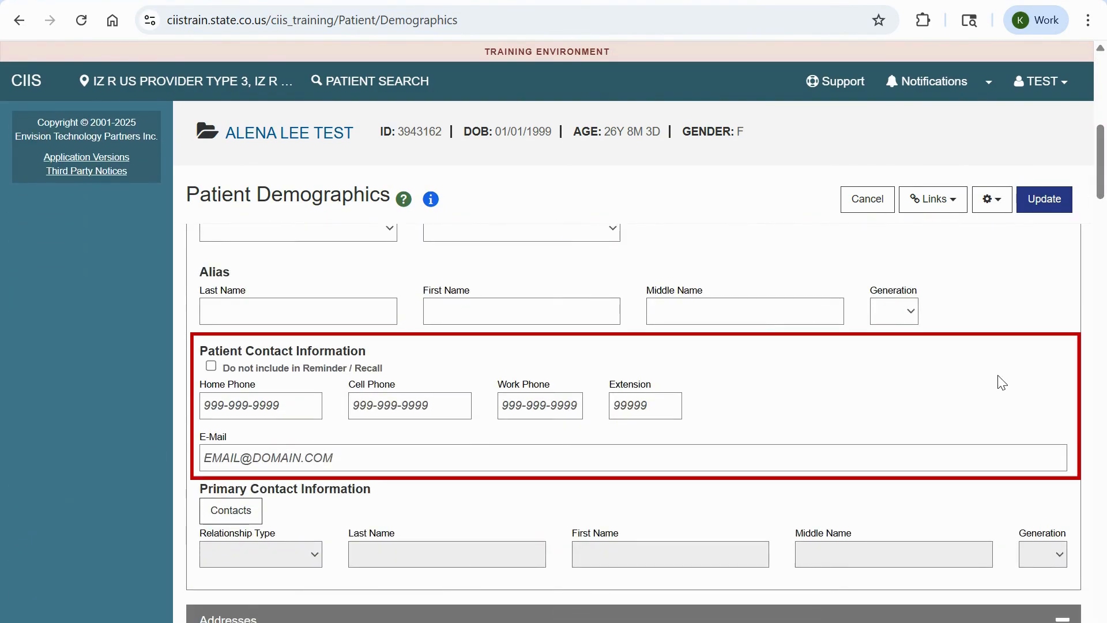
click(367, 405)
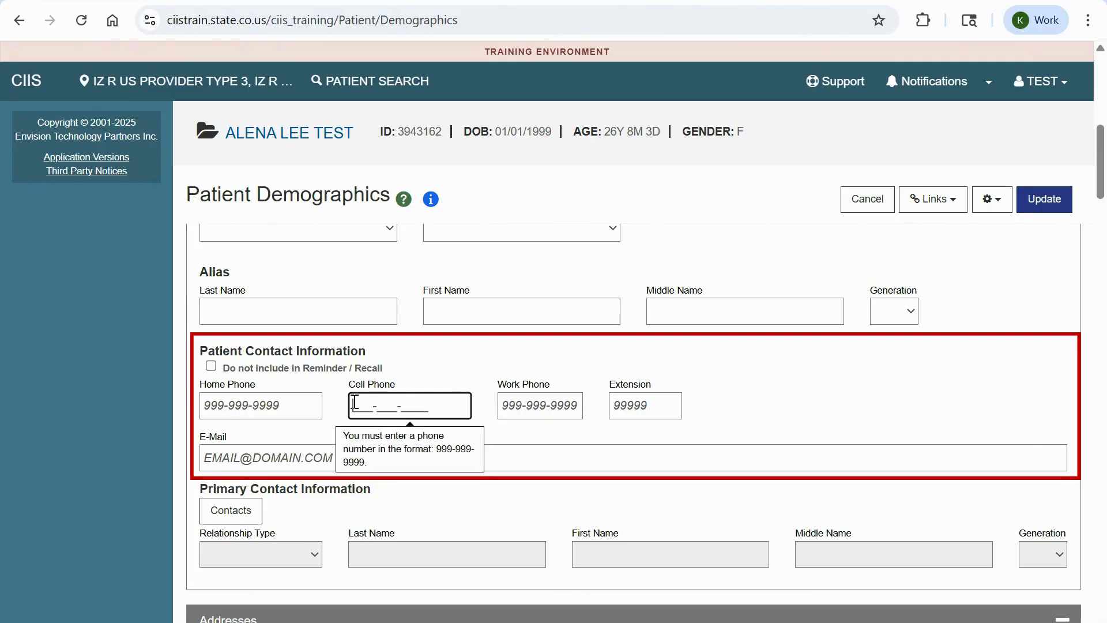
text(123-456-7890)
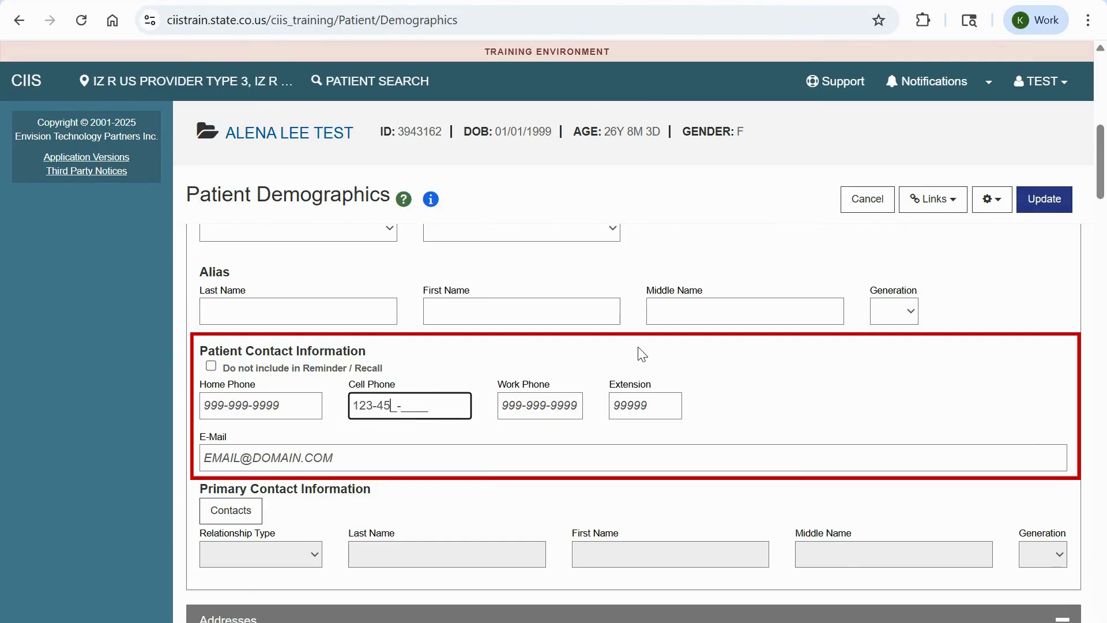
click(489, 457)
text(TEST)
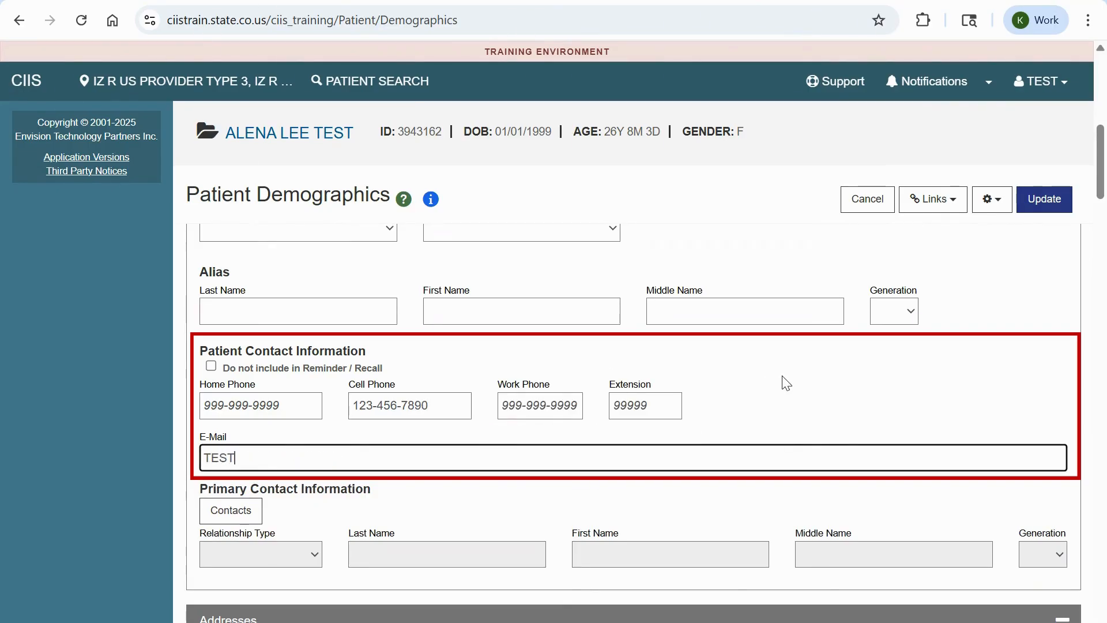
text(@TEST.ORG)
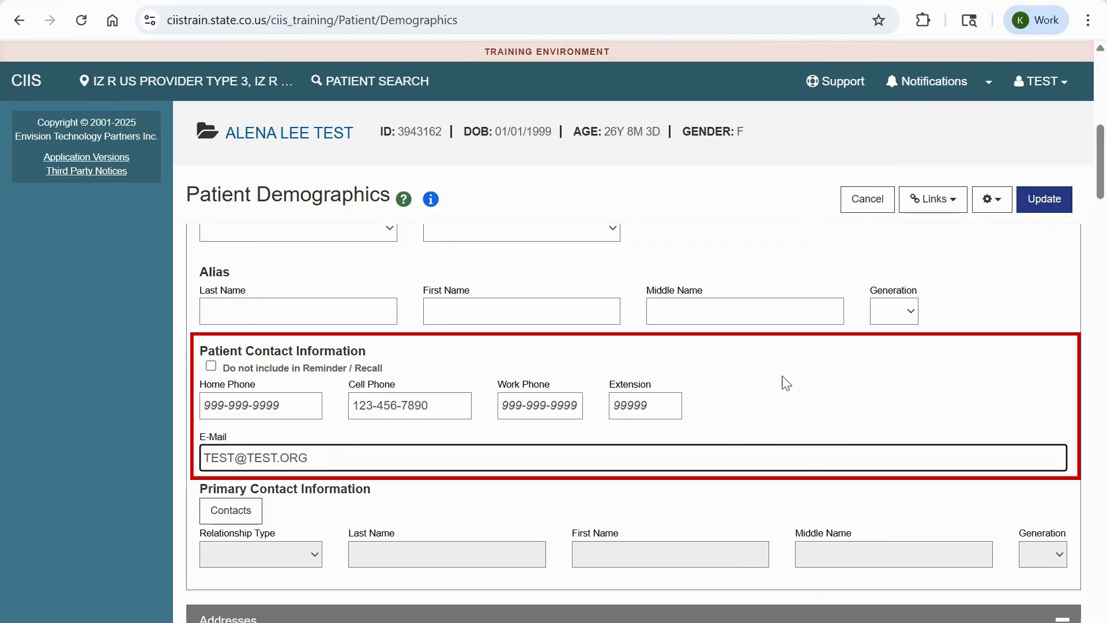
click(870, 388)
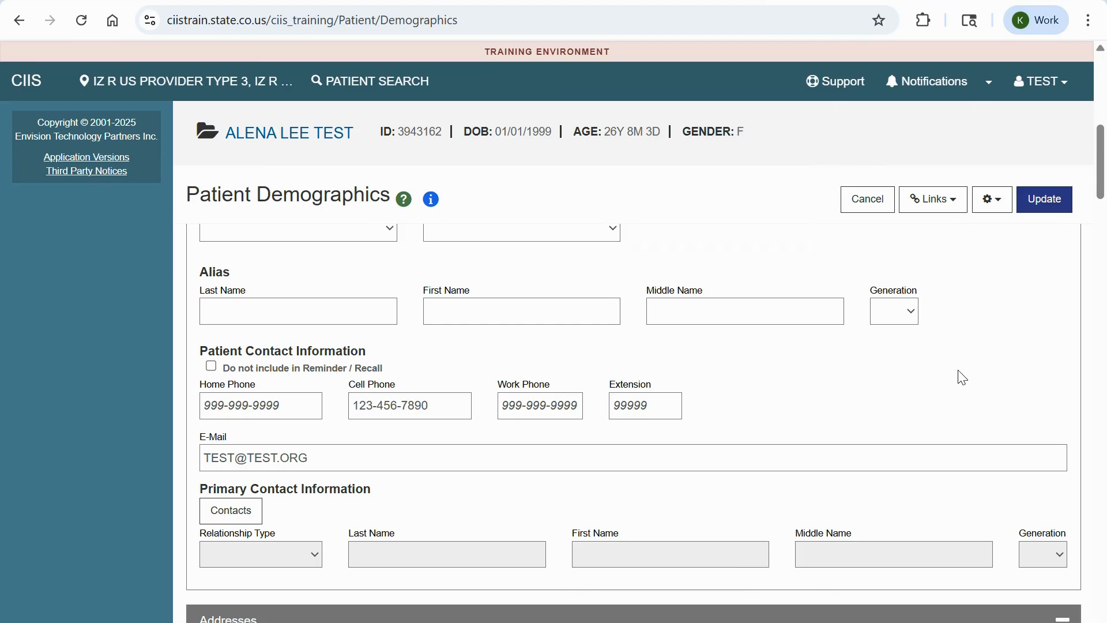
- Start a new patient contact from the Contacts page with relationship SPOUSE
click(997, 210)
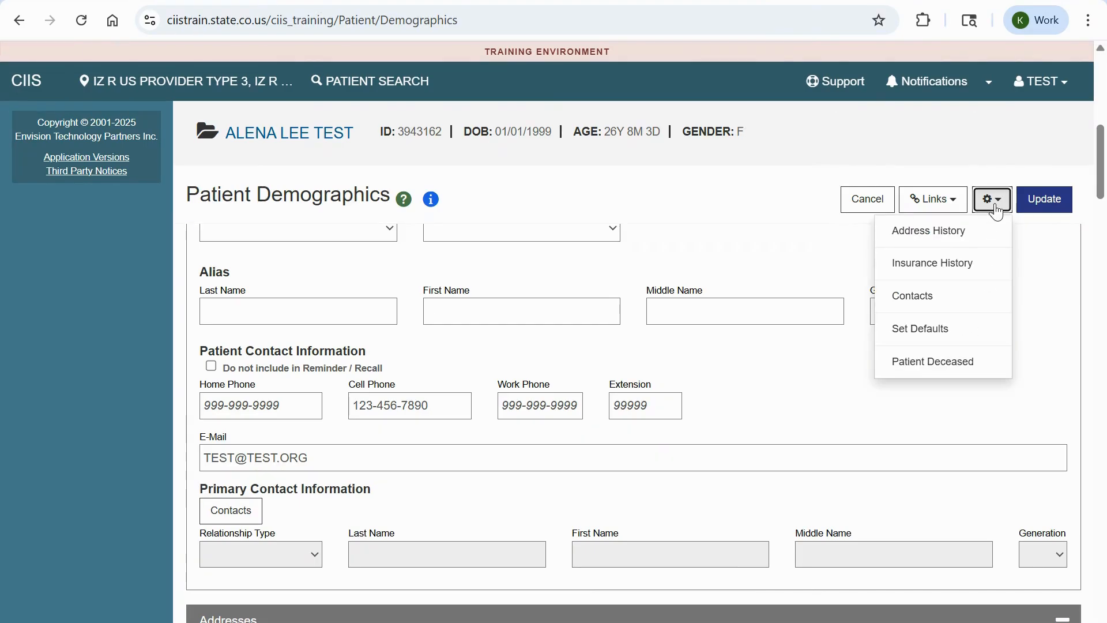
click(973, 301)
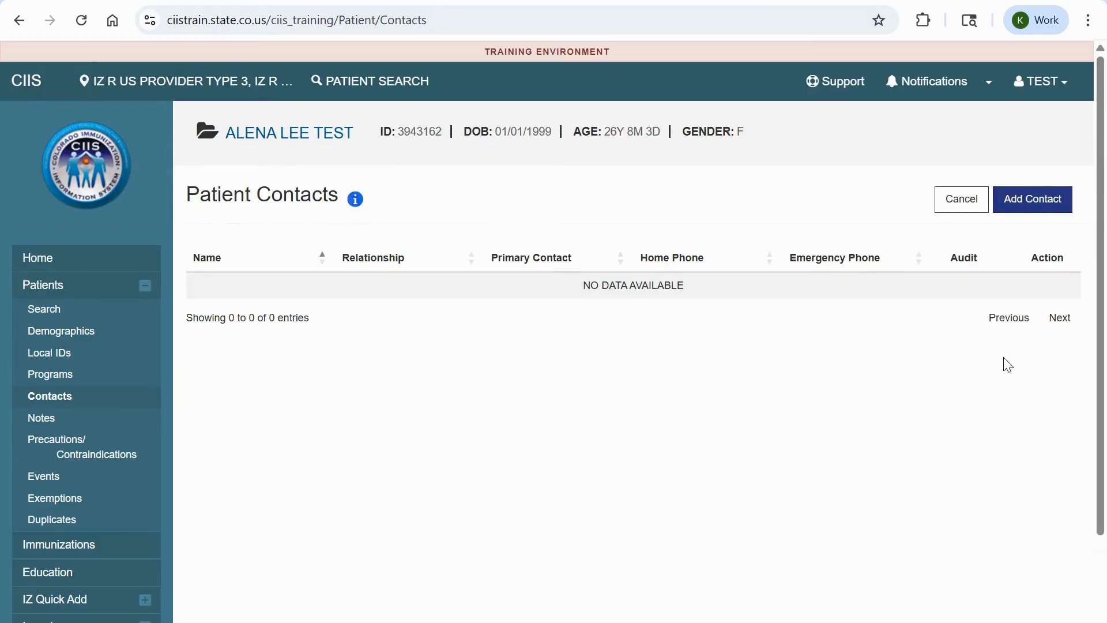
click(1036, 200)
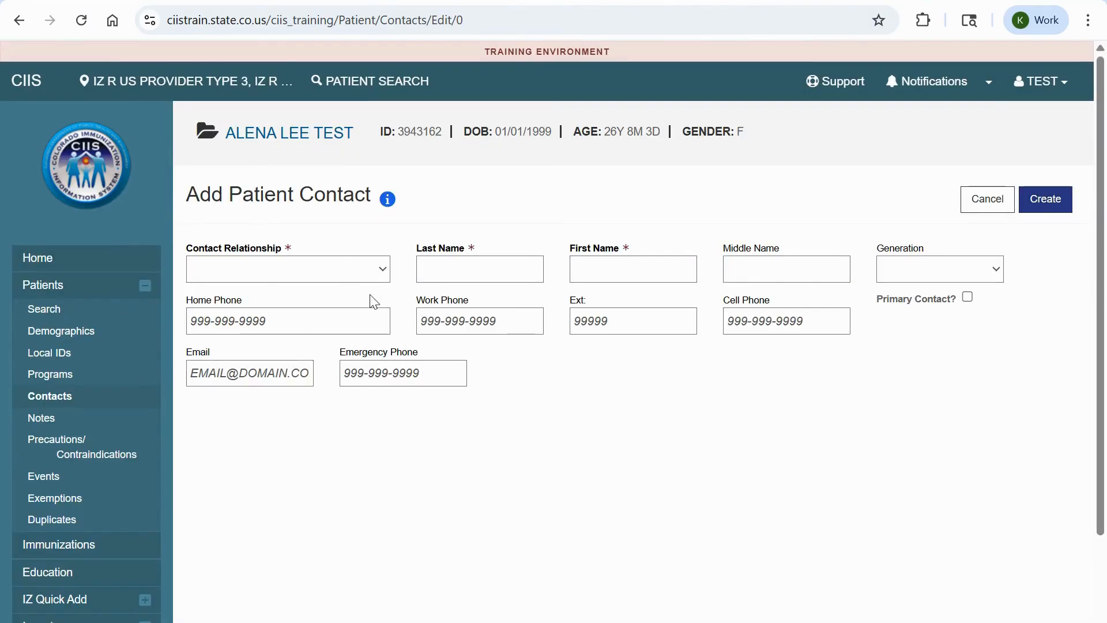
click(333, 270)
click(289, 376)
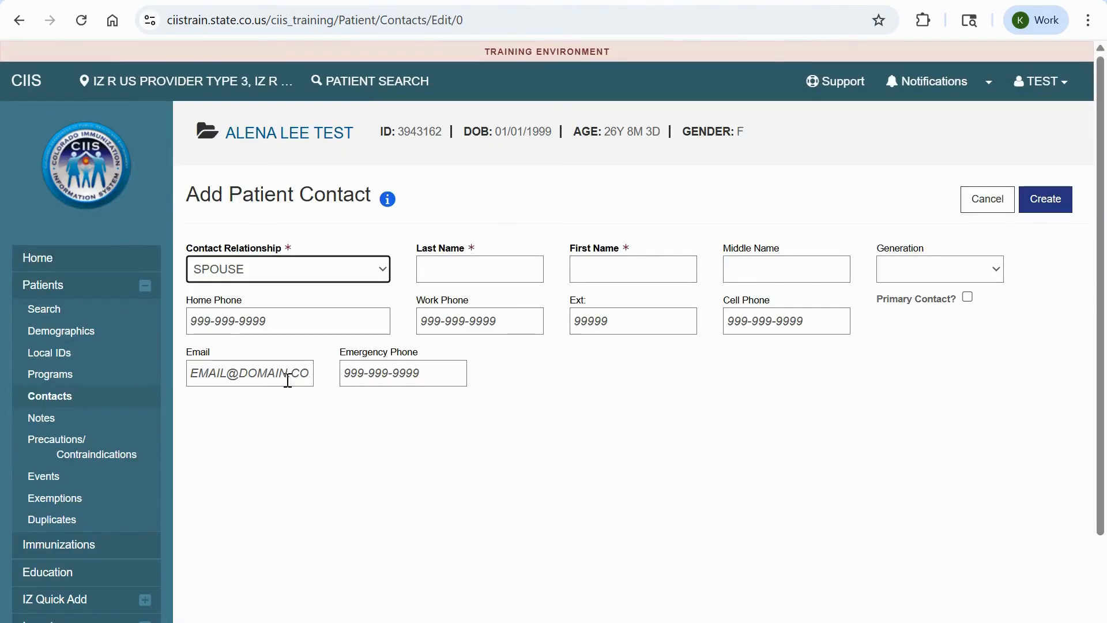
- Enter the spouse's name, cell phone and e-mail, then save with Update
click(471, 268)
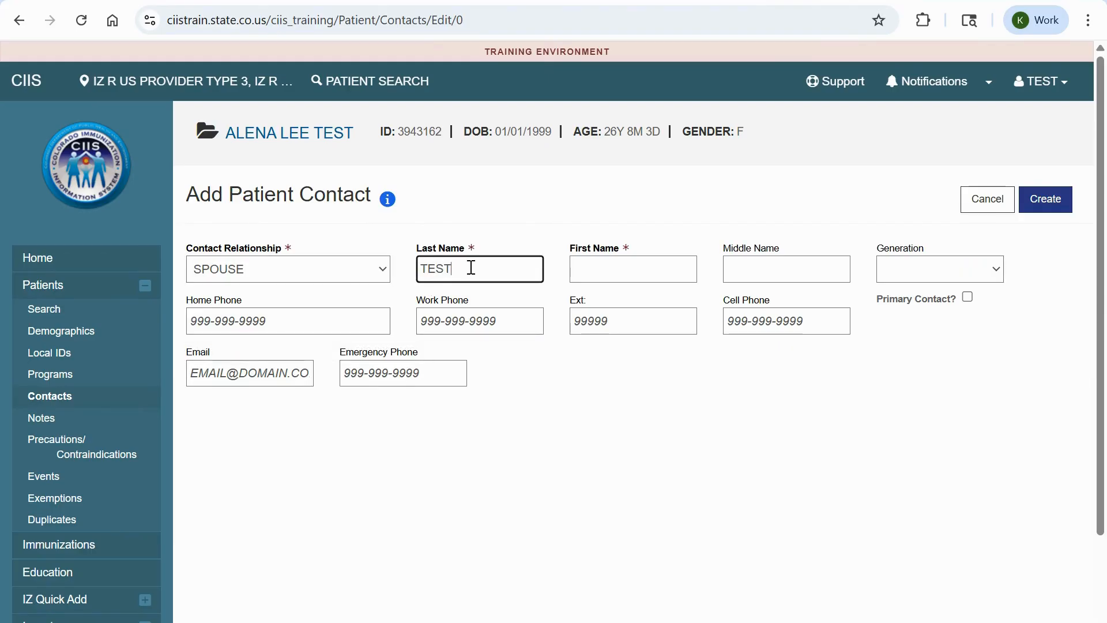
key(Tab)
text(L)
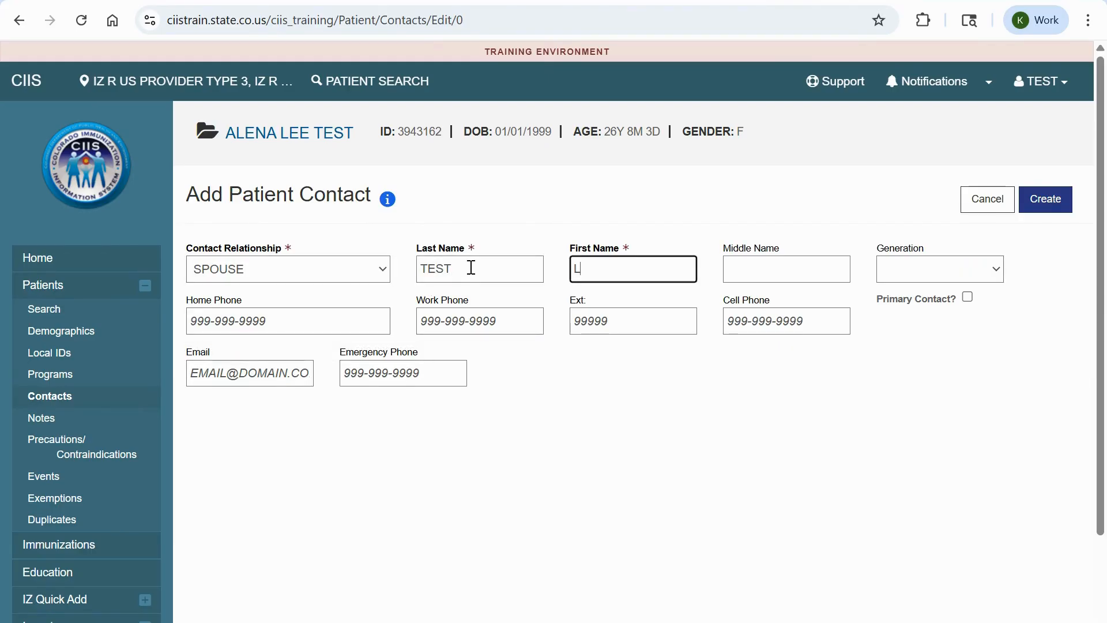
text(ISA)
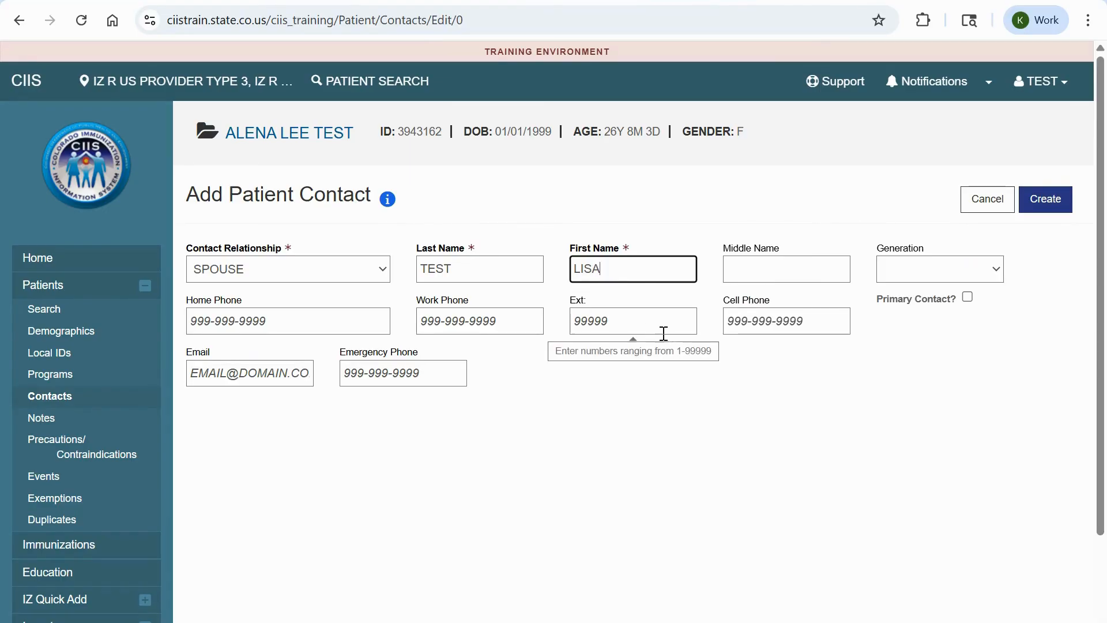
click(793, 321)
text(123-)
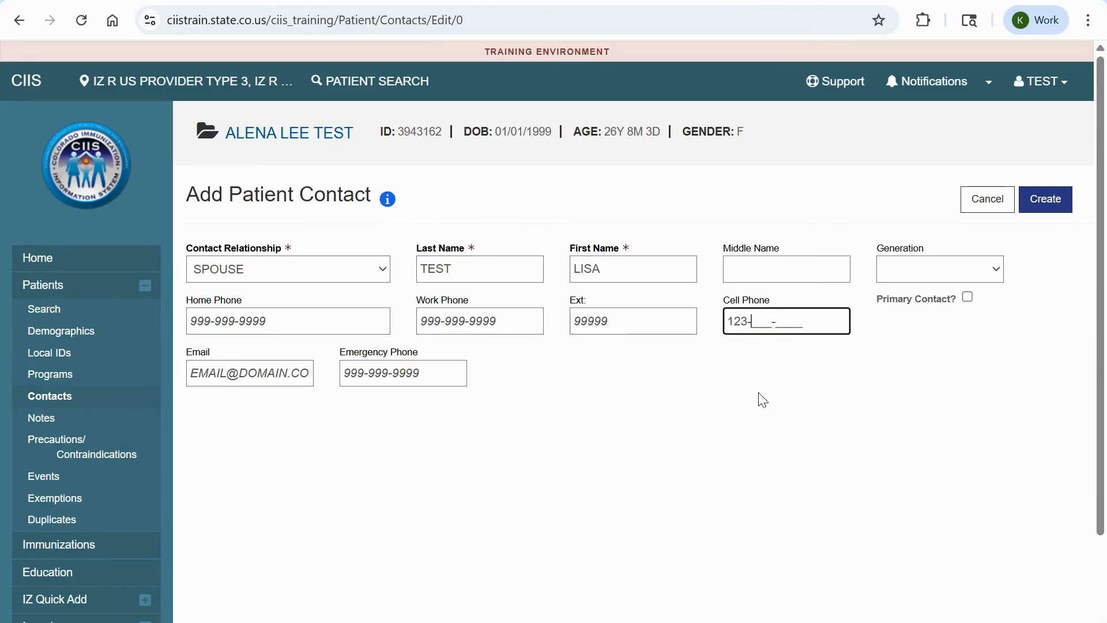
text(456-7890)
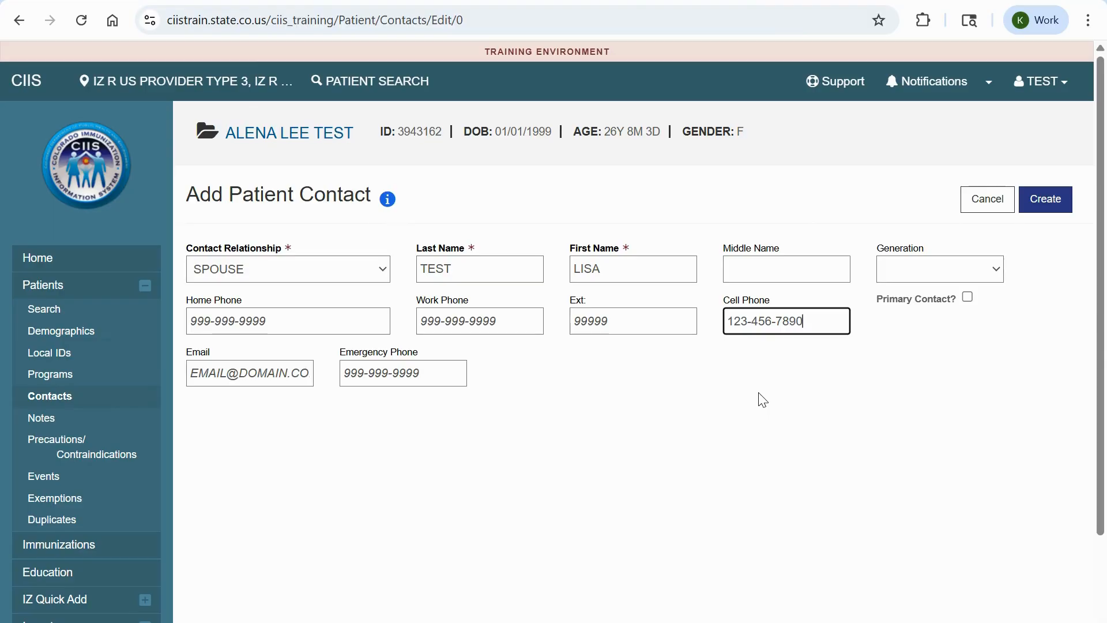
click(221, 383)
text(TEST@)
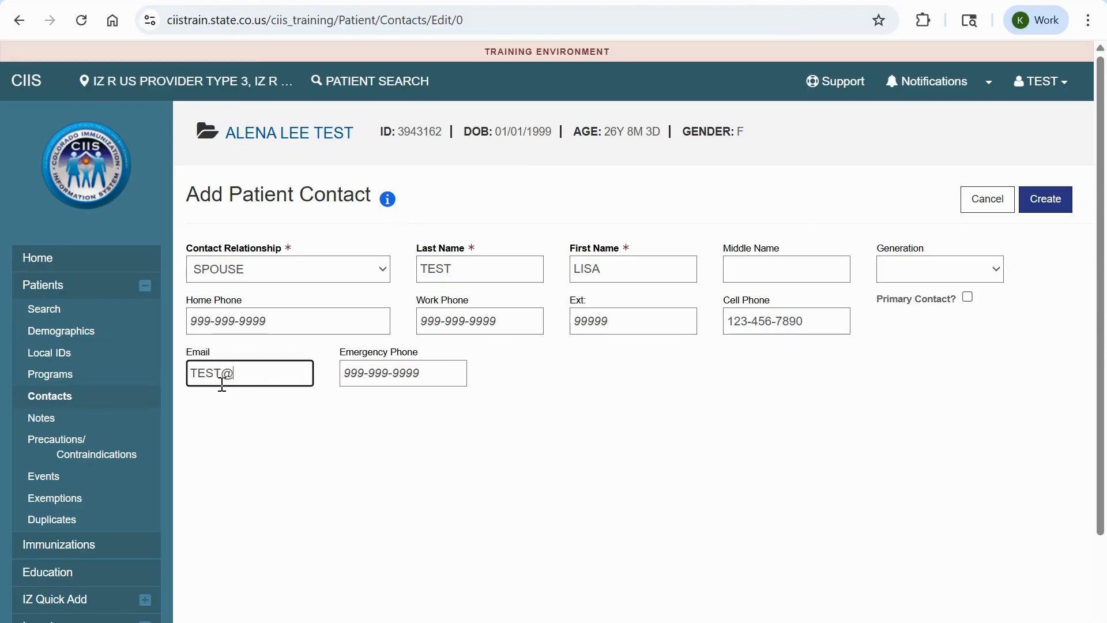
text(TEST.ORG)
click(1047, 201)
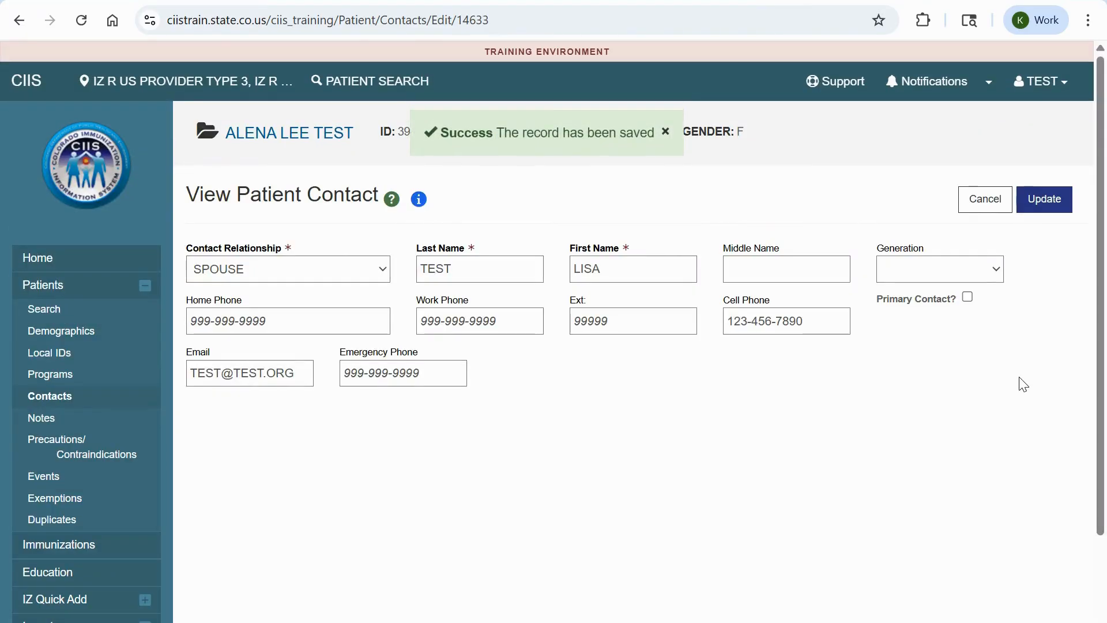
- On Demographics, set Gender Identity to FEMALE OR WOMAN and Sexual Orientation to QUEER
click(103, 330)
scroll(996, 474, down, 6)
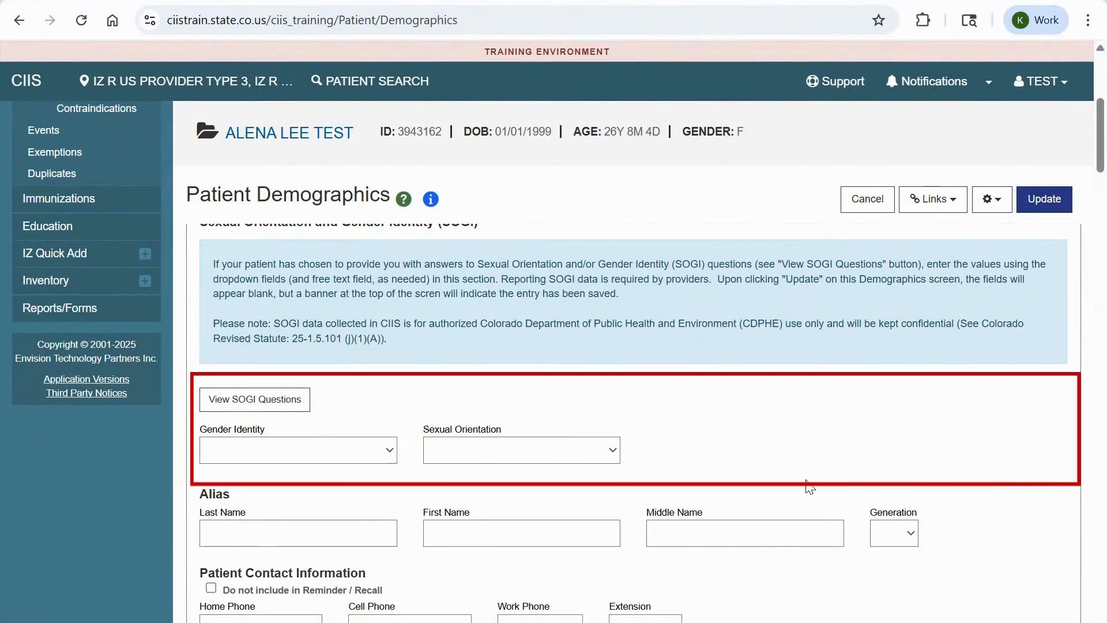
click(381, 458)
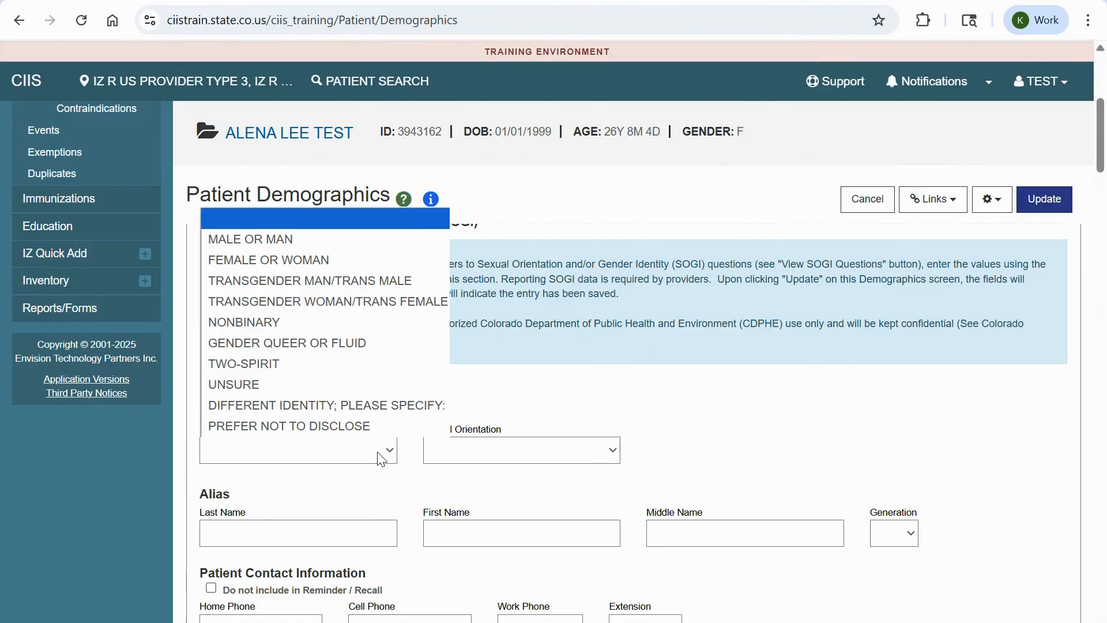
click(314, 260)
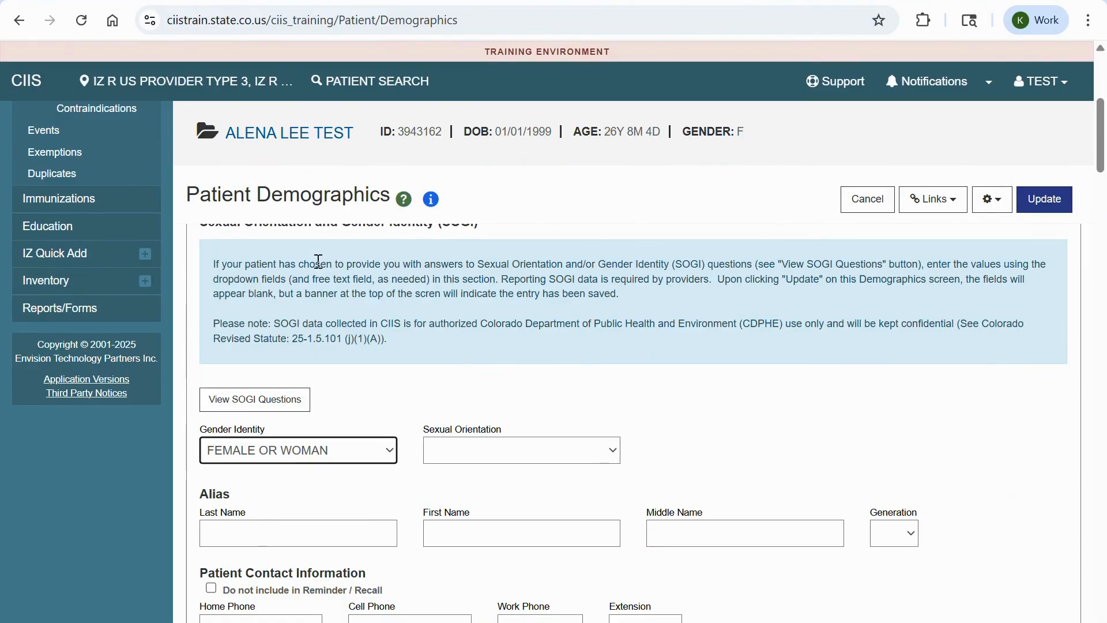
click(560, 460)
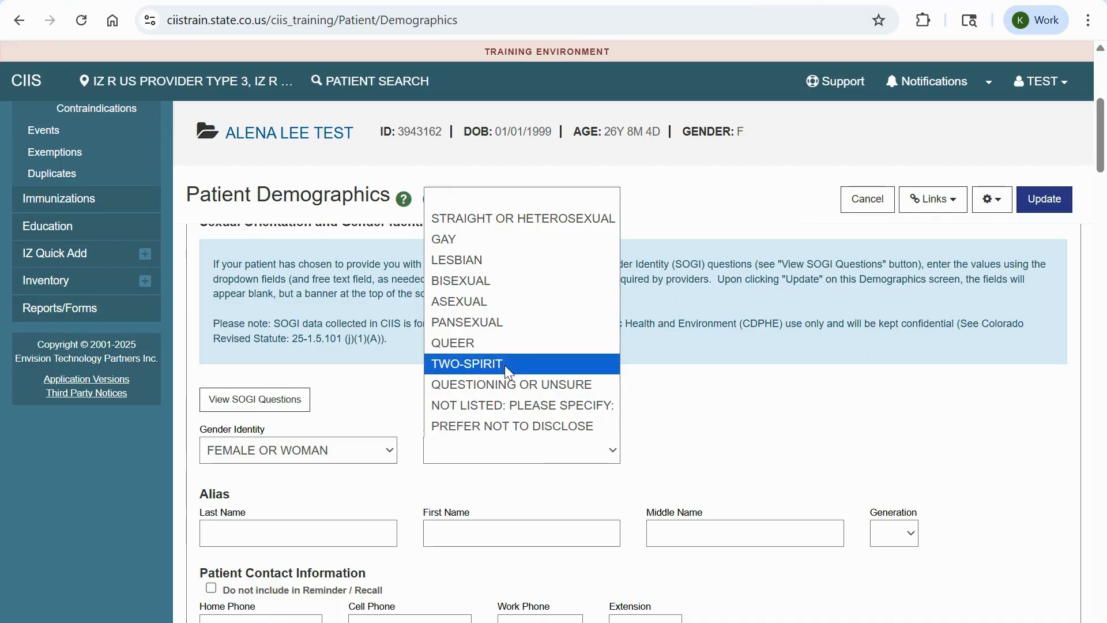
click(504, 343)
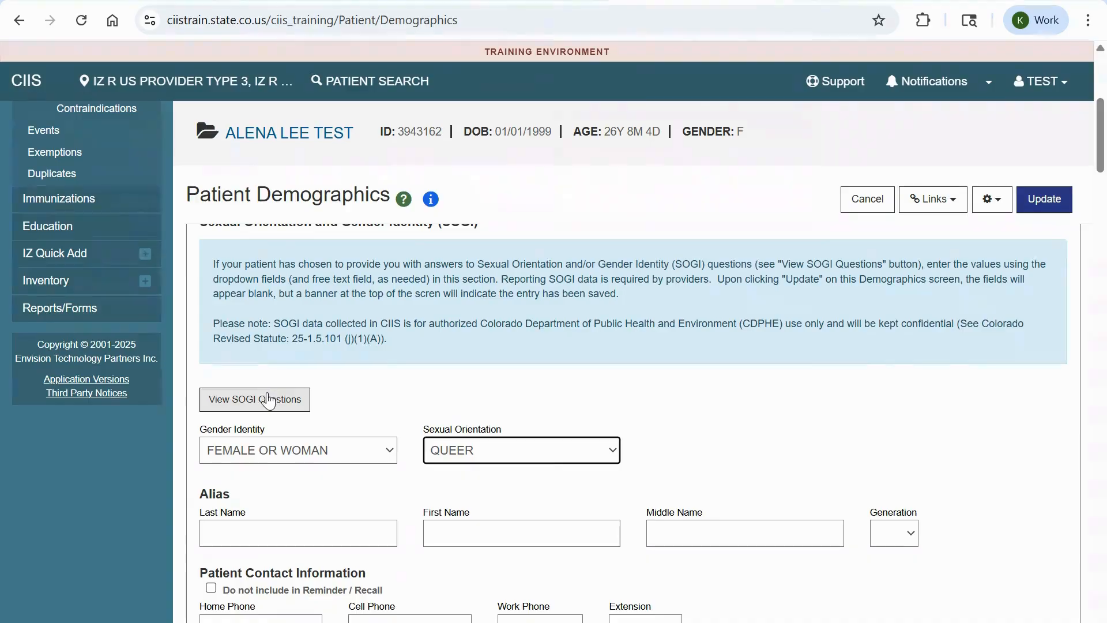
- Review the SOGI Questions, close them, and collapse Patient Information
click(297, 399)
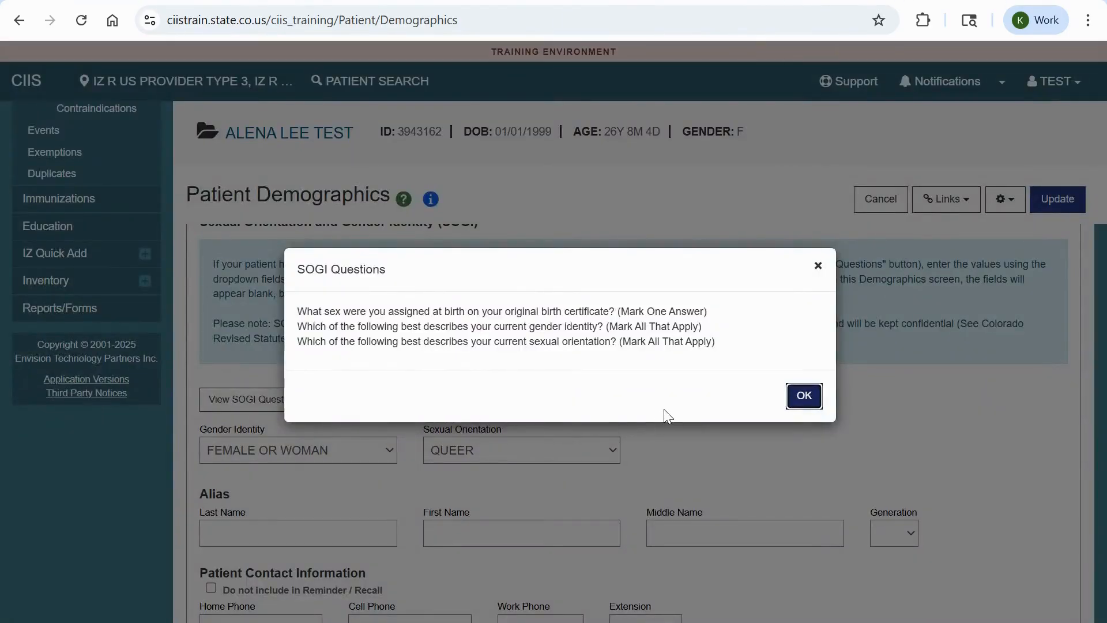
click(805, 396)
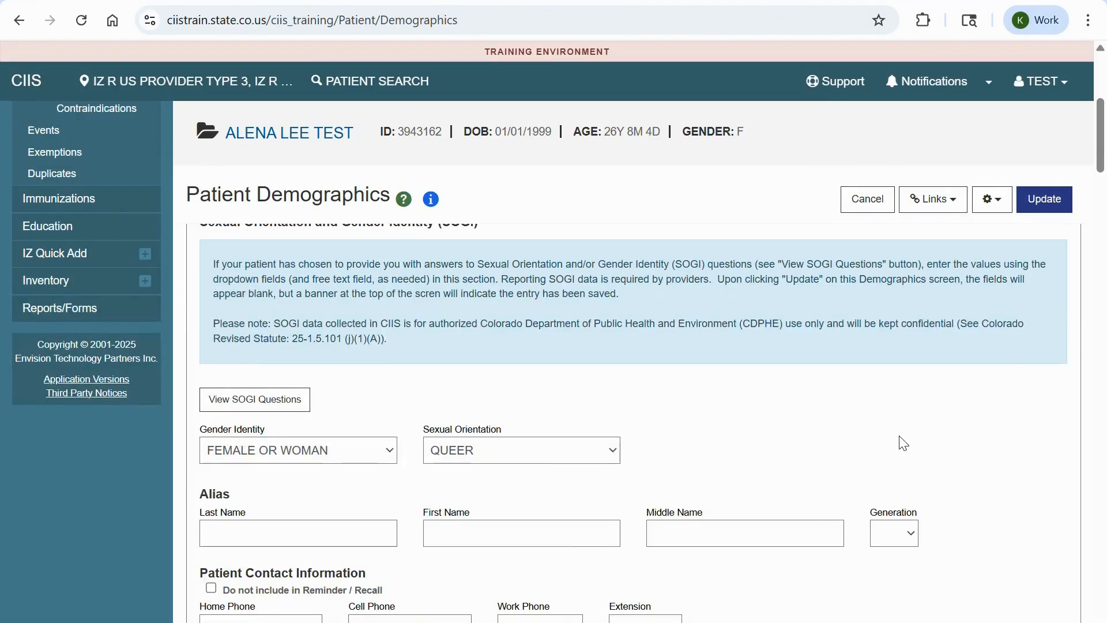
scroll(899, 444, up, 5)
click(1062, 365)
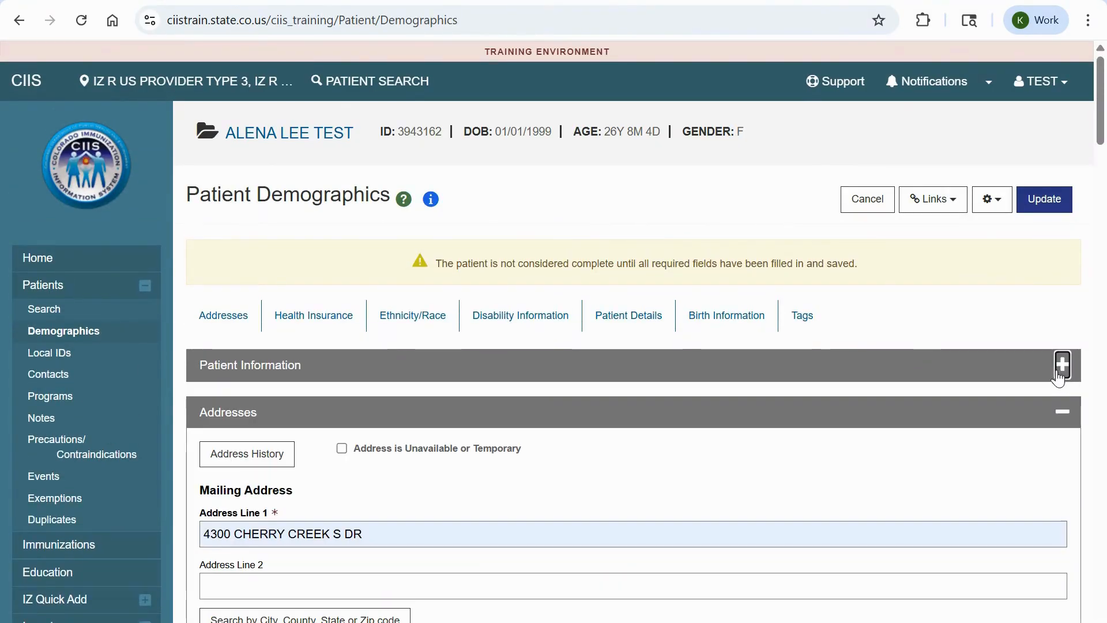
- Collapse the Addresses, Health Insurance and Ethnicity/Race panels to bring up the disability questions
click(1062, 412)
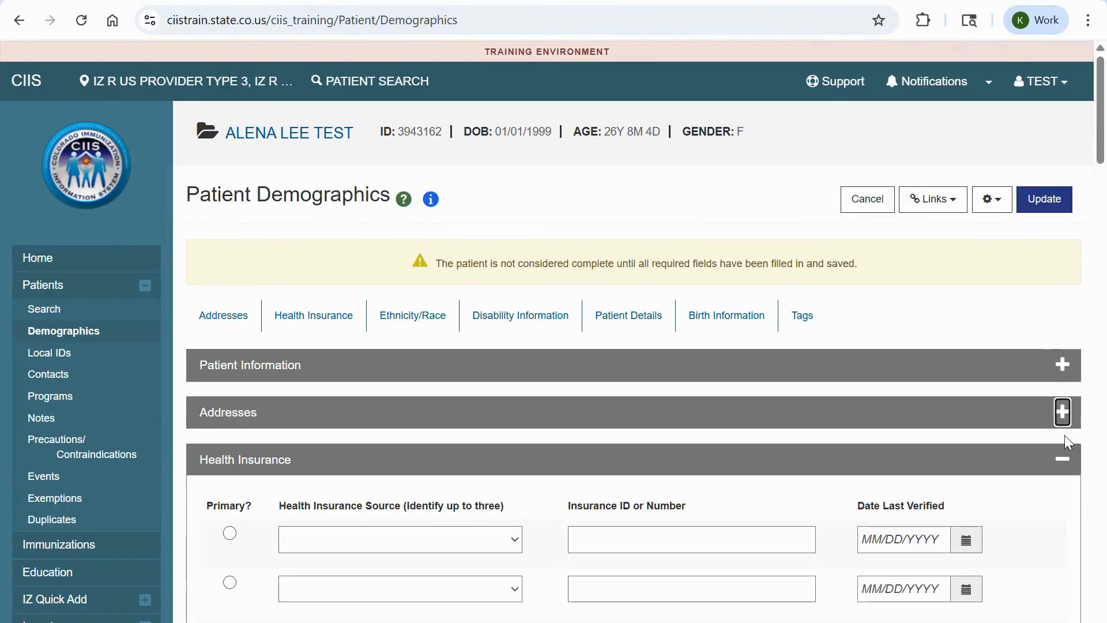
click(1063, 461)
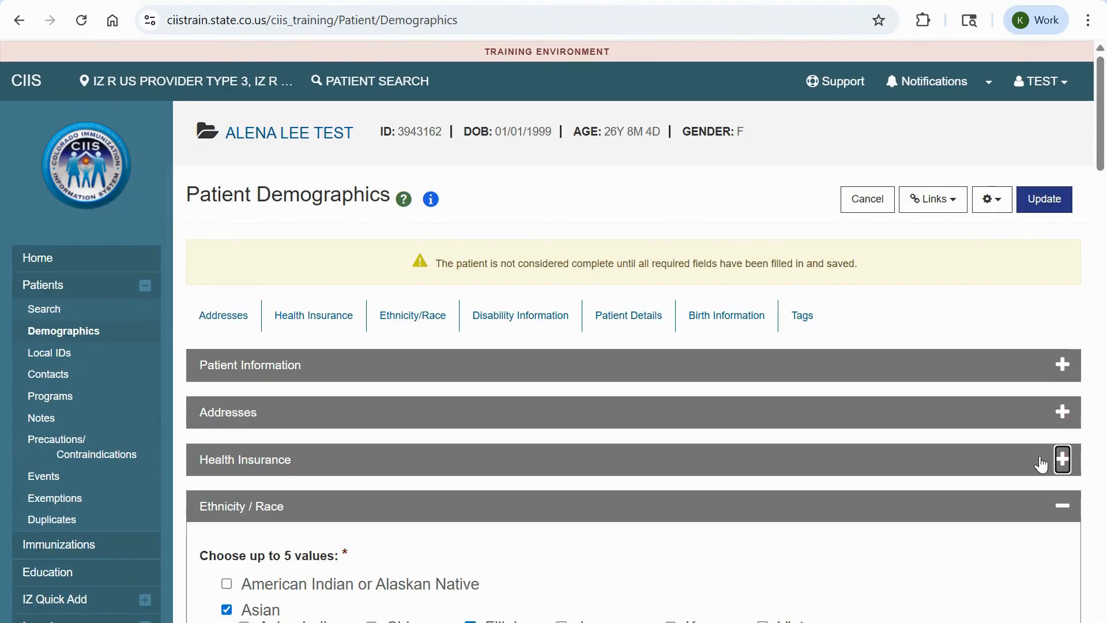
click(1062, 505)
scroll(992, 473, down, 6)
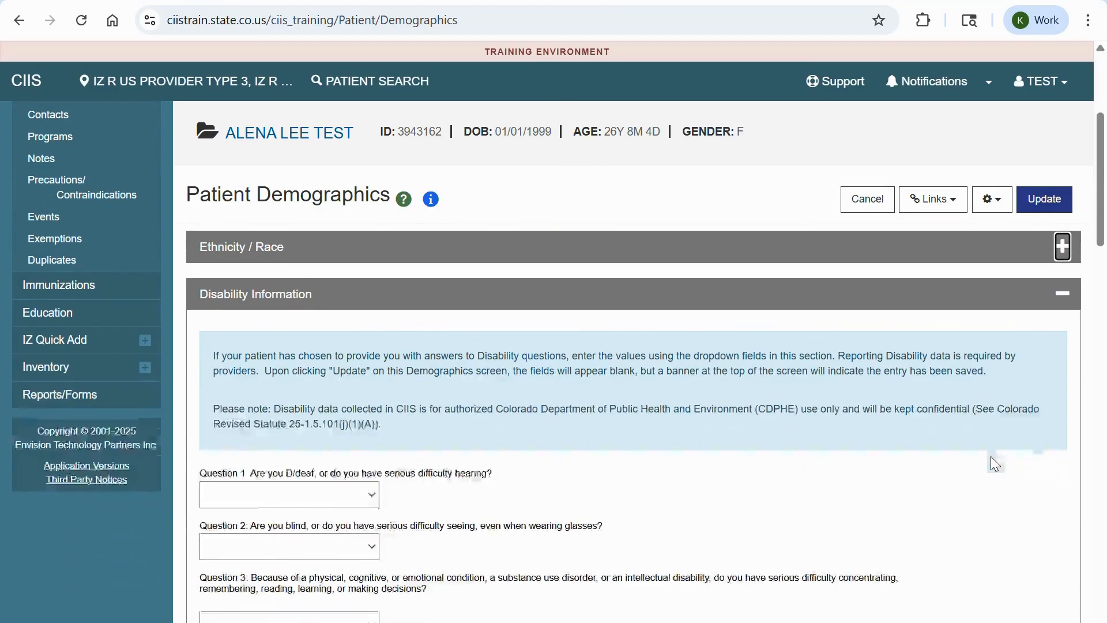
scroll(981, 482, down, 1)
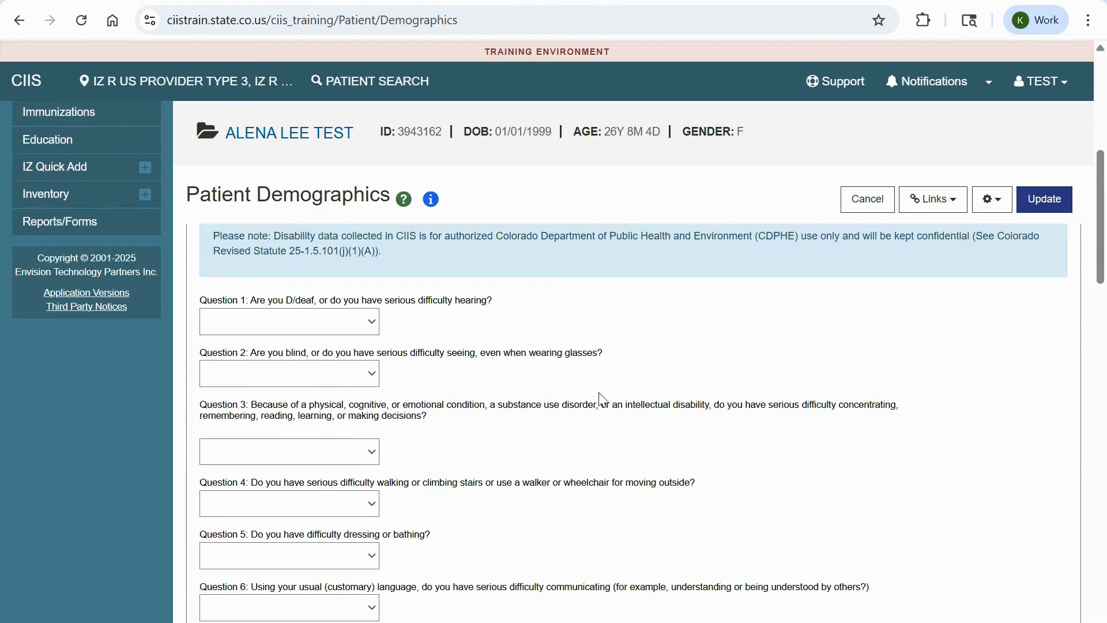
- Answer NO to disability Questions 1, 2 and 3
click(325, 326)
click(312, 385)
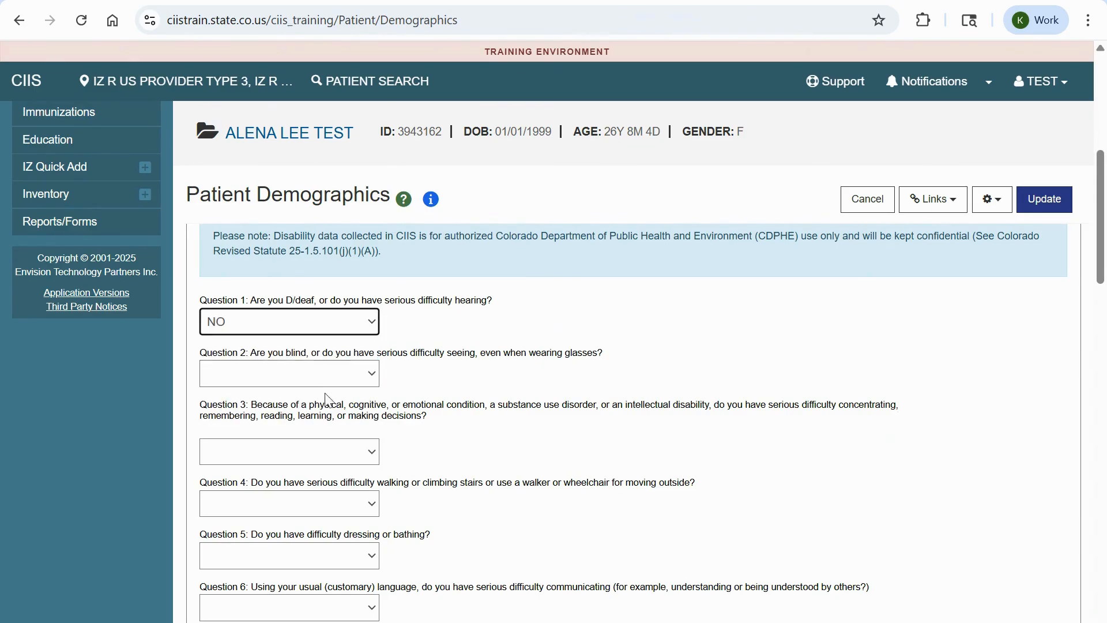
click(327, 378)
click(314, 438)
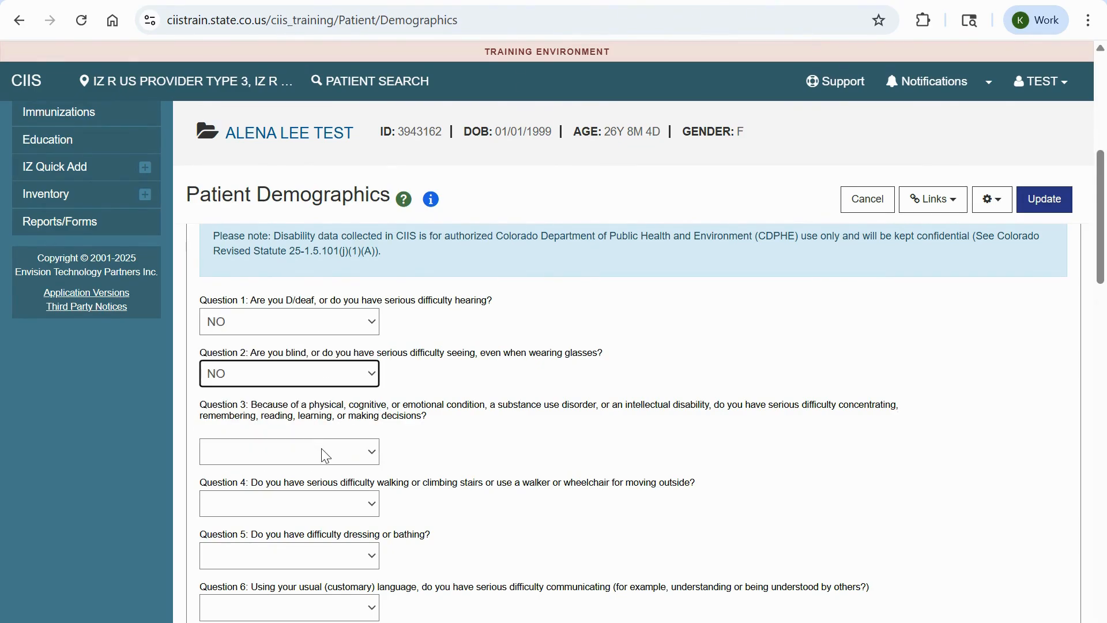
click(323, 456)
click(291, 518)
- Answer NO to disability Questions 4, 5, 6 and 7
scroll(721, 499, down, 3)
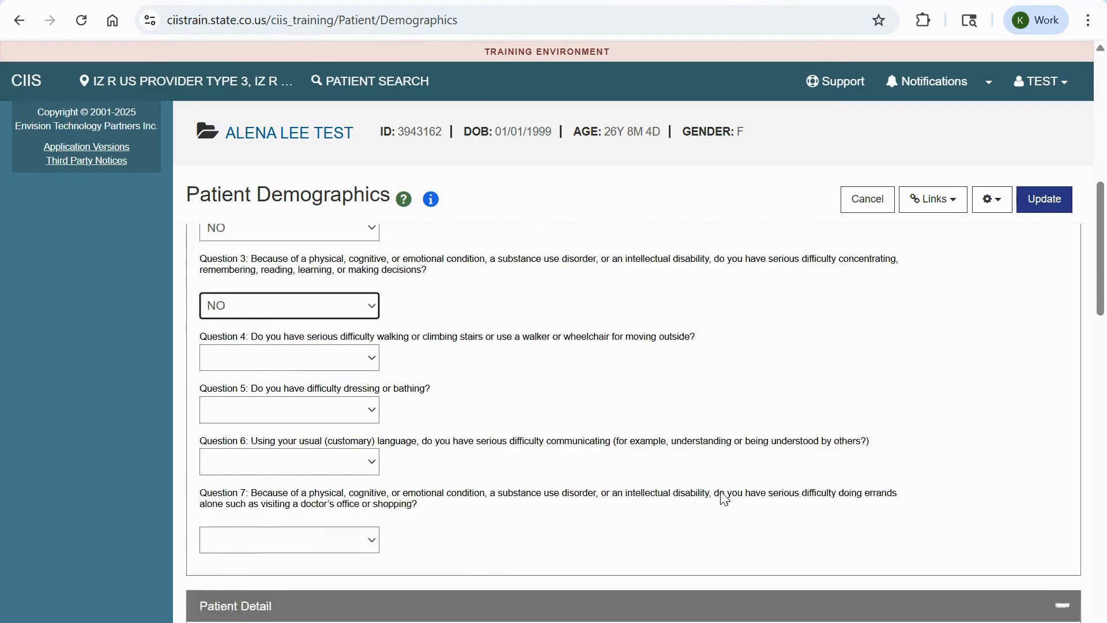
click(312, 329)
click(301, 394)
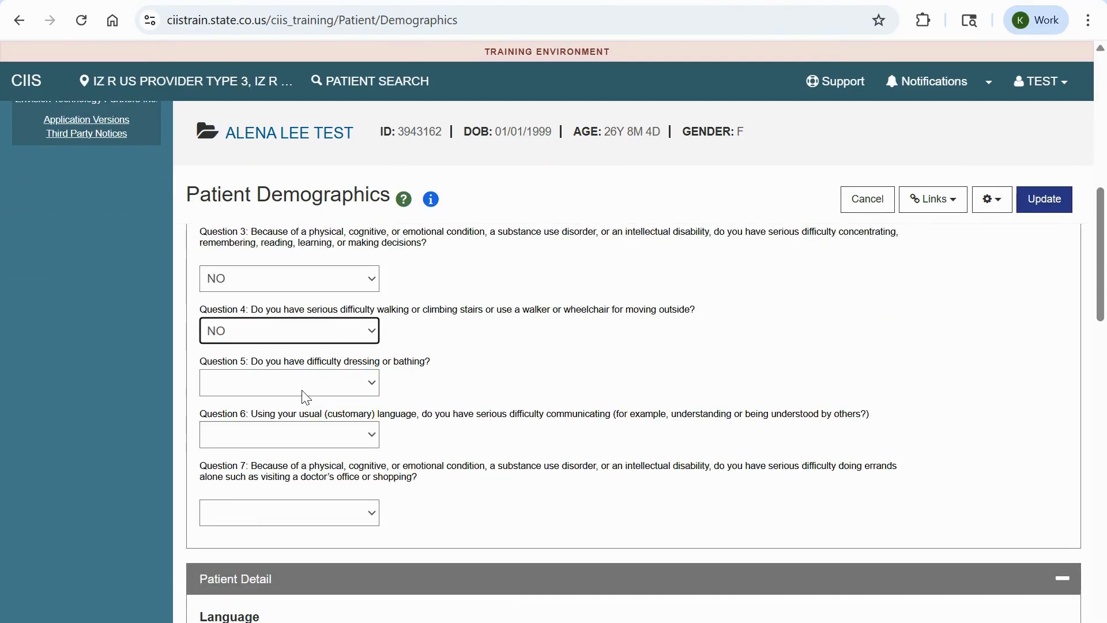
click(302, 391)
click(292, 447)
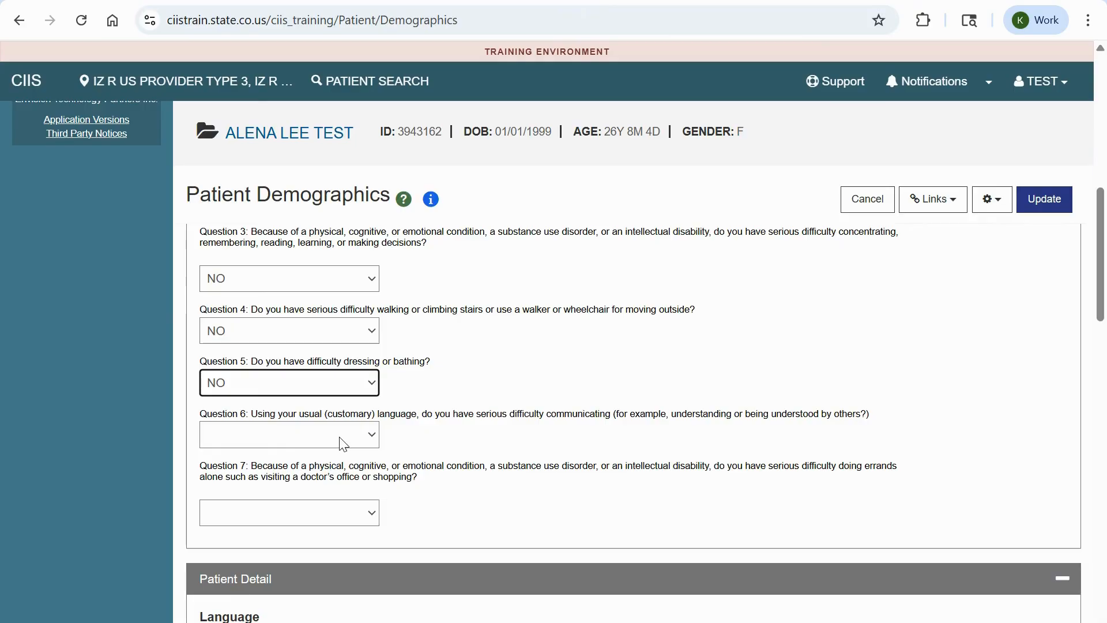
click(339, 437)
click(311, 500)
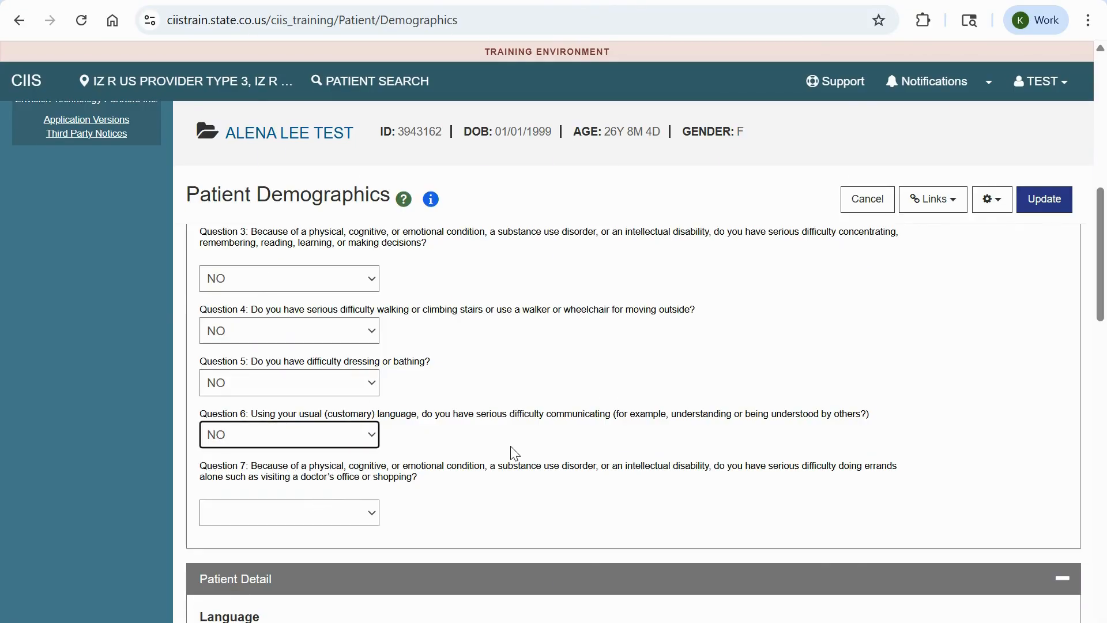
click(354, 513)
click(307, 574)
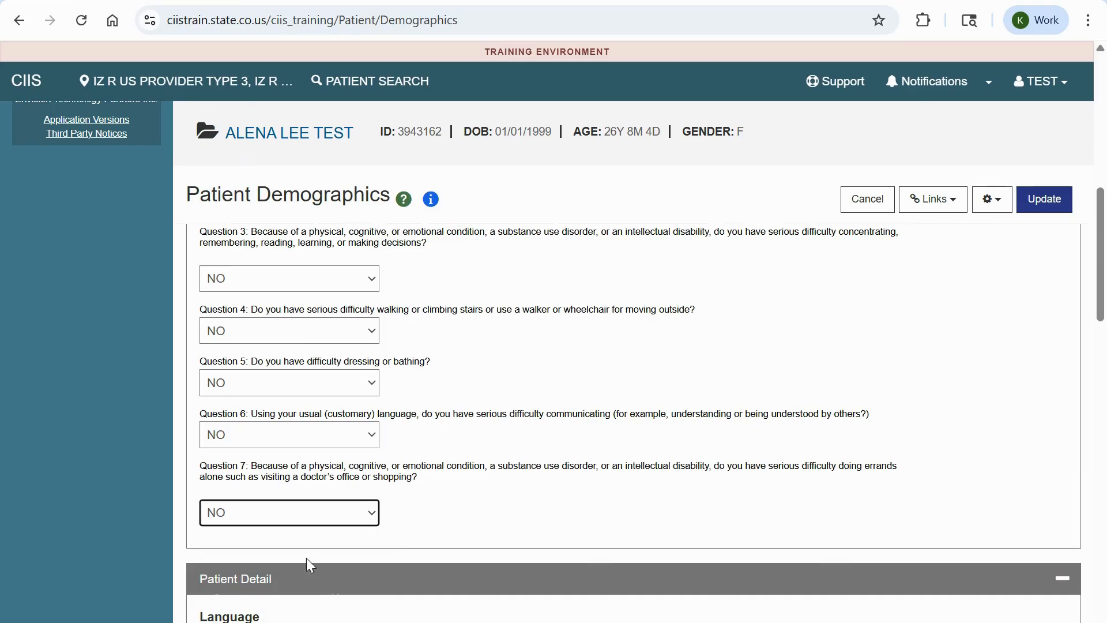
scroll(580, 436, down, 1)
scroll(580, 436, down, 3)
- Choose ENGLISH as the patient's language in Patient Detail
click(456, 487)
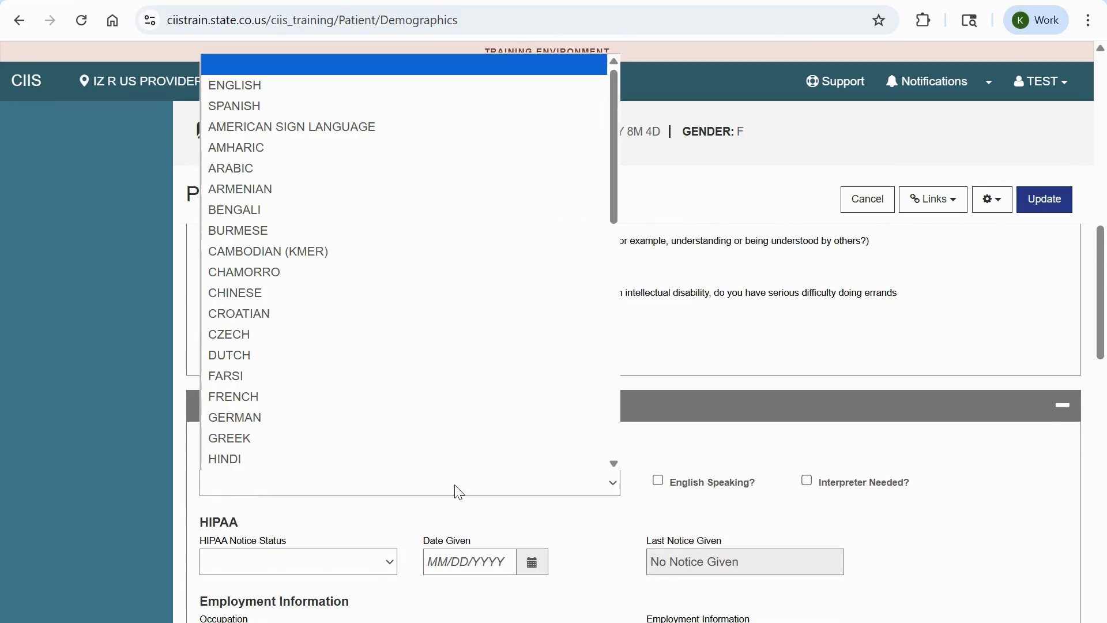
click(334, 85)
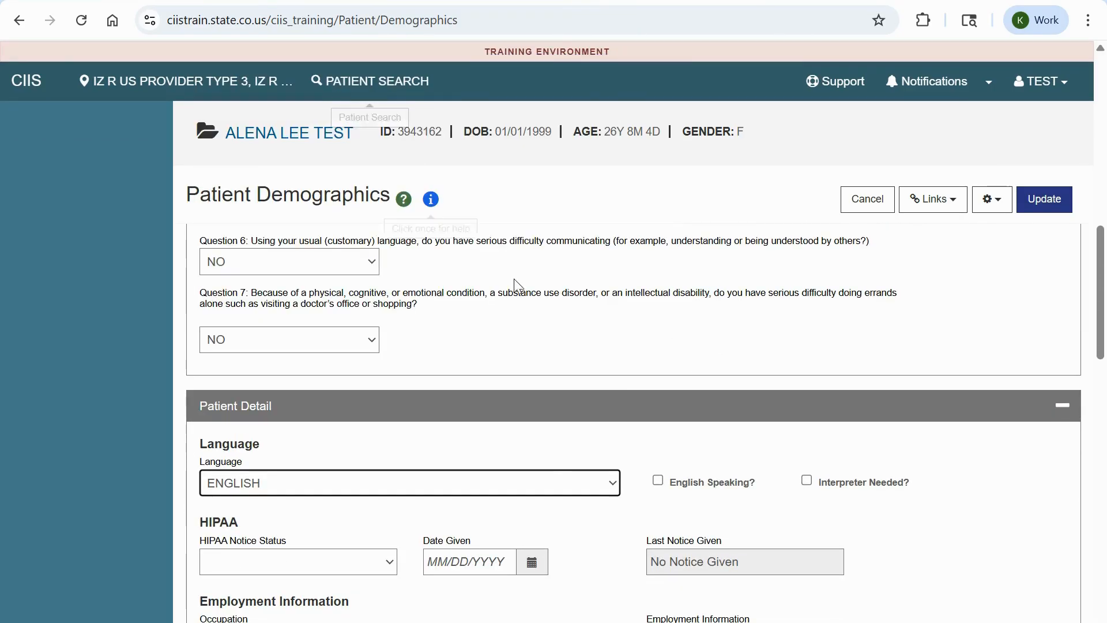
click(1008, 528)
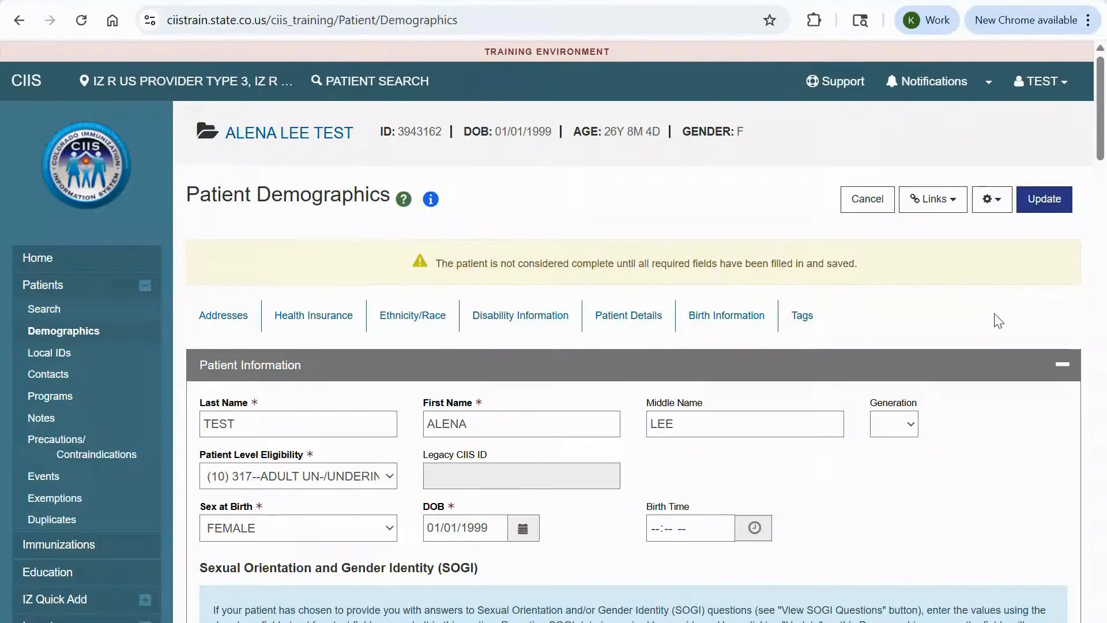
- Update the demographics, using the recommended mailing and physical addresses in validation
click(1048, 203)
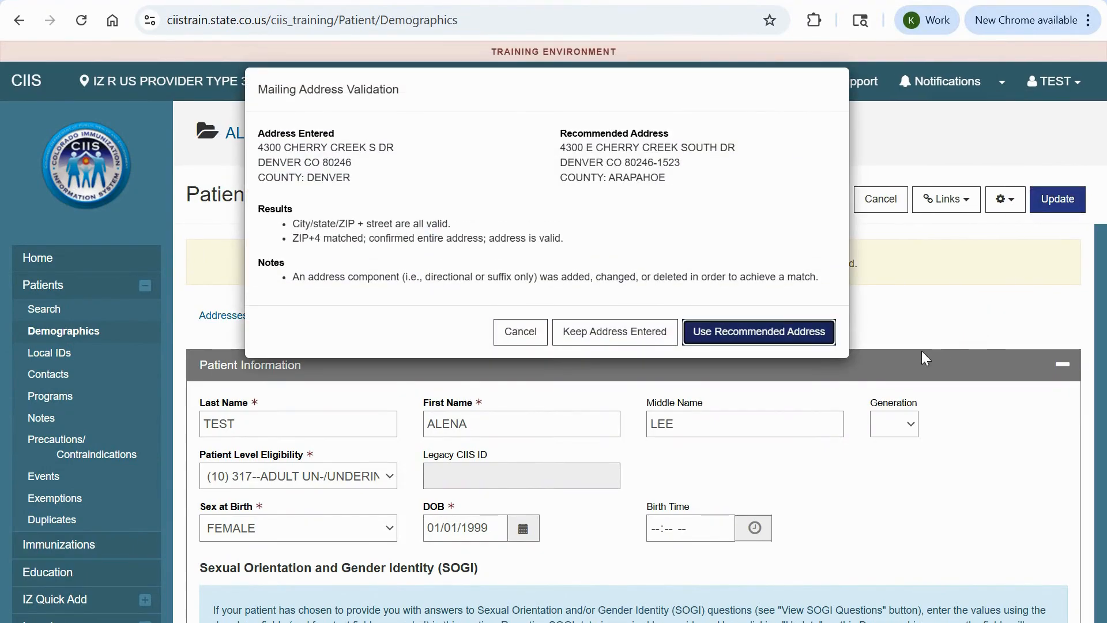
click(776, 341)
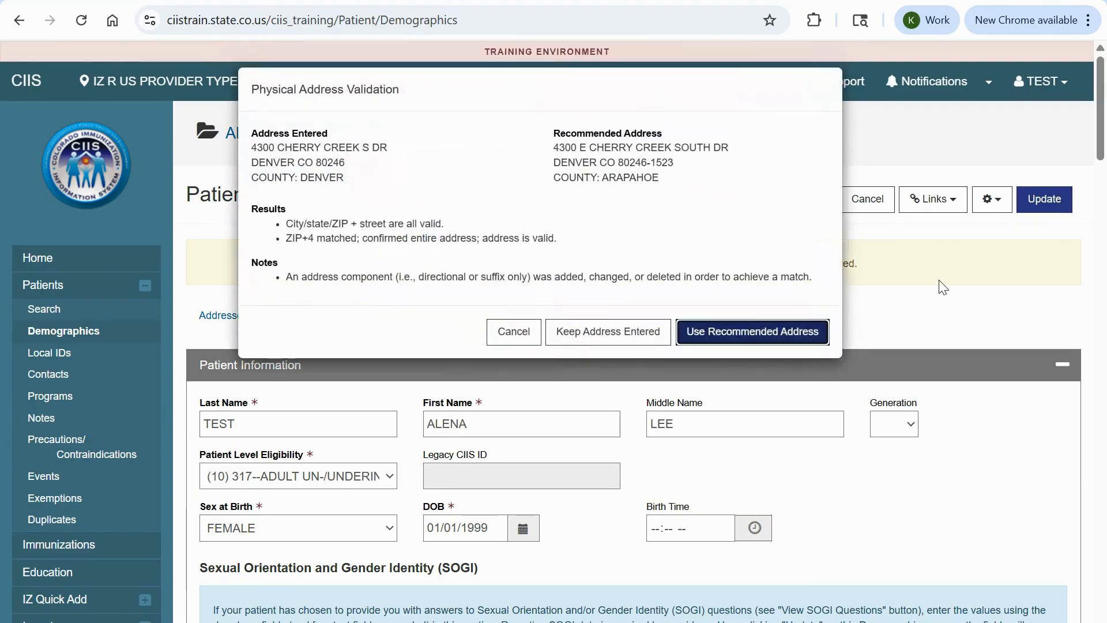
click(798, 334)
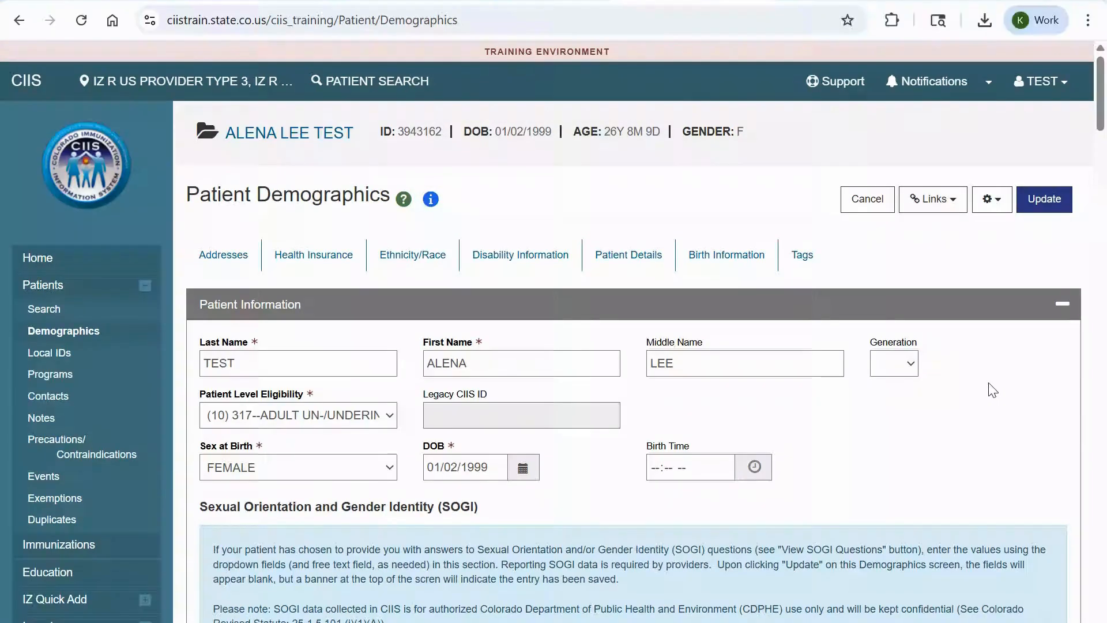
scroll(992, 389, down, 5)
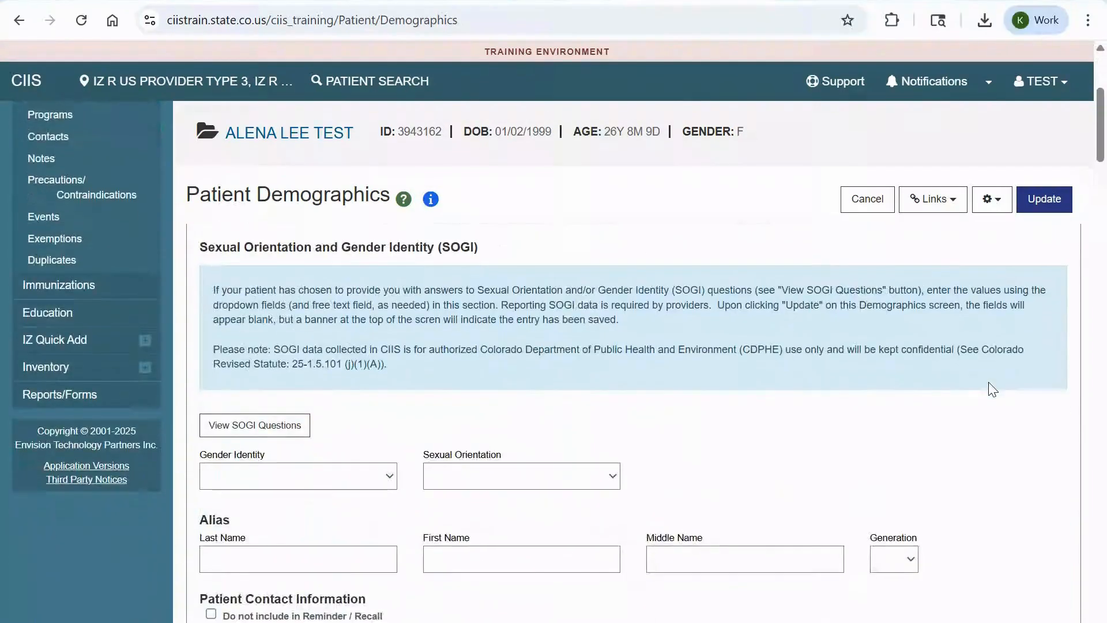
scroll(992, 389, down, 1)
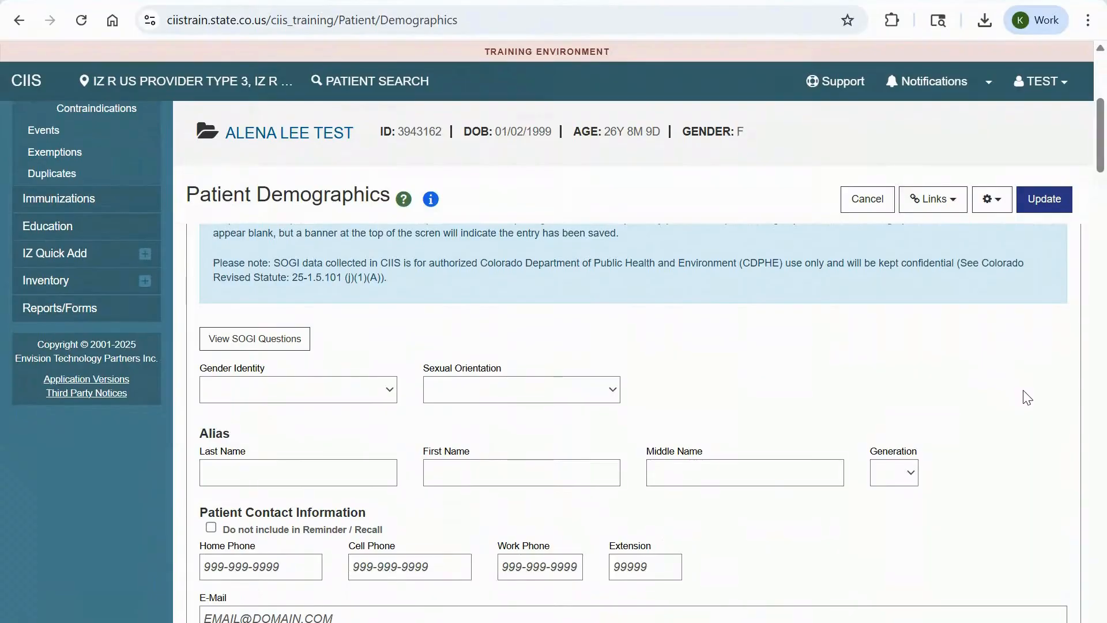
scroll(1027, 397, down, 5)
scroll(1027, 398, down, 20)
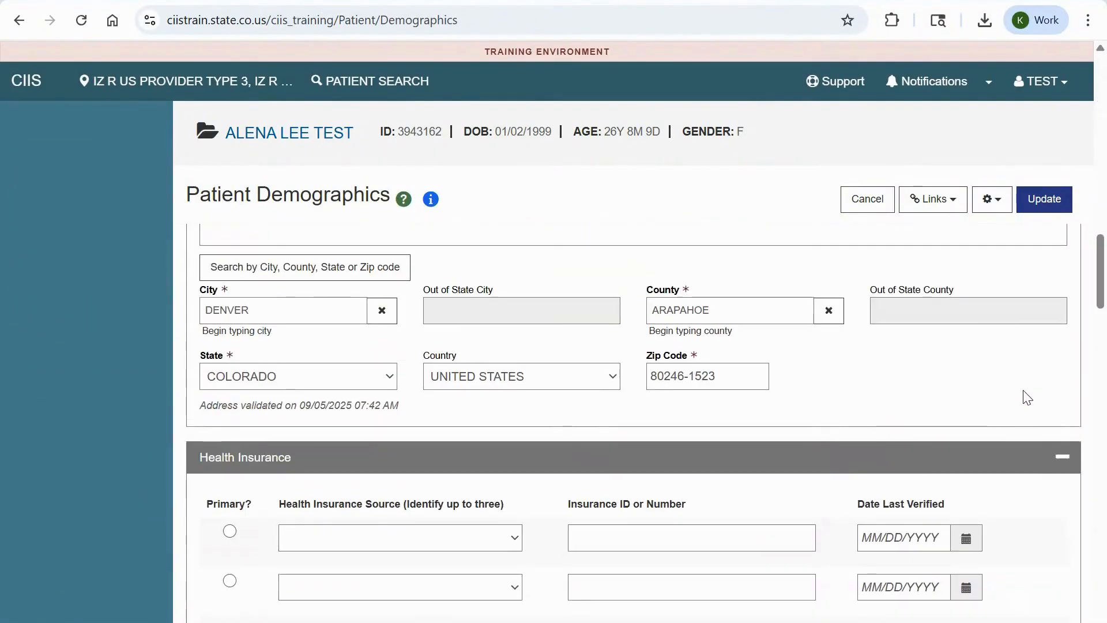
scroll(1022, 391, down, 5)
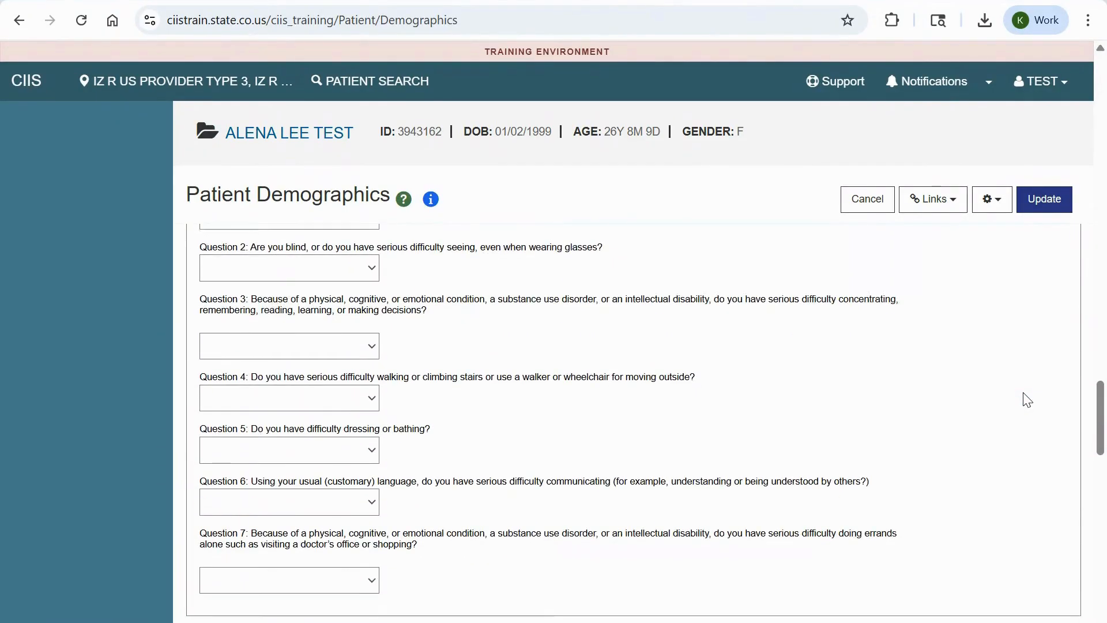
scroll(1026, 397, up, 5)
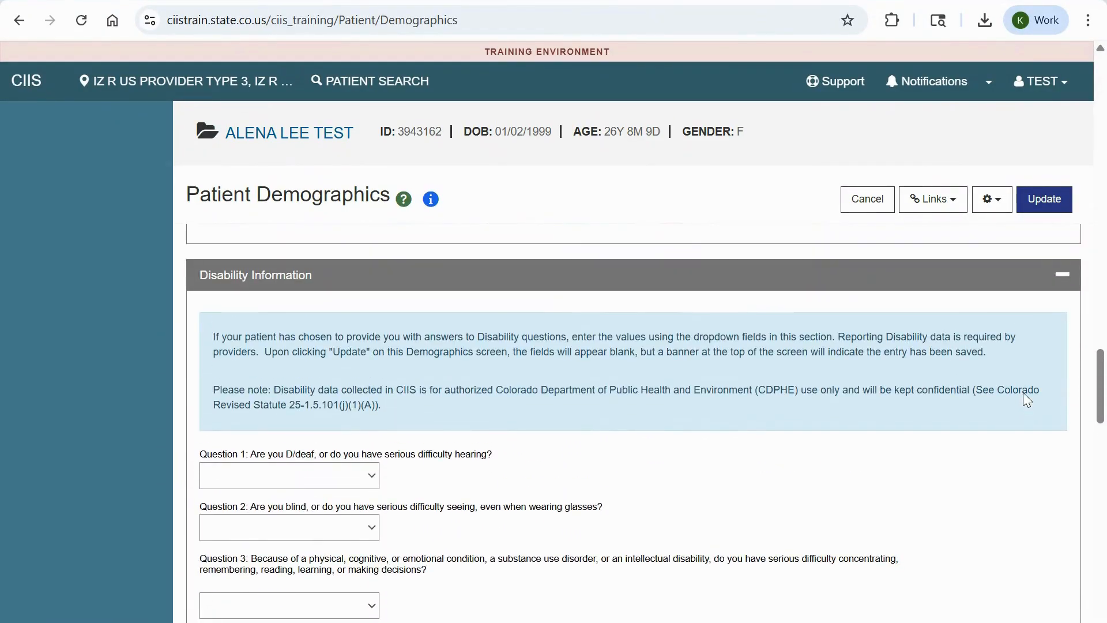